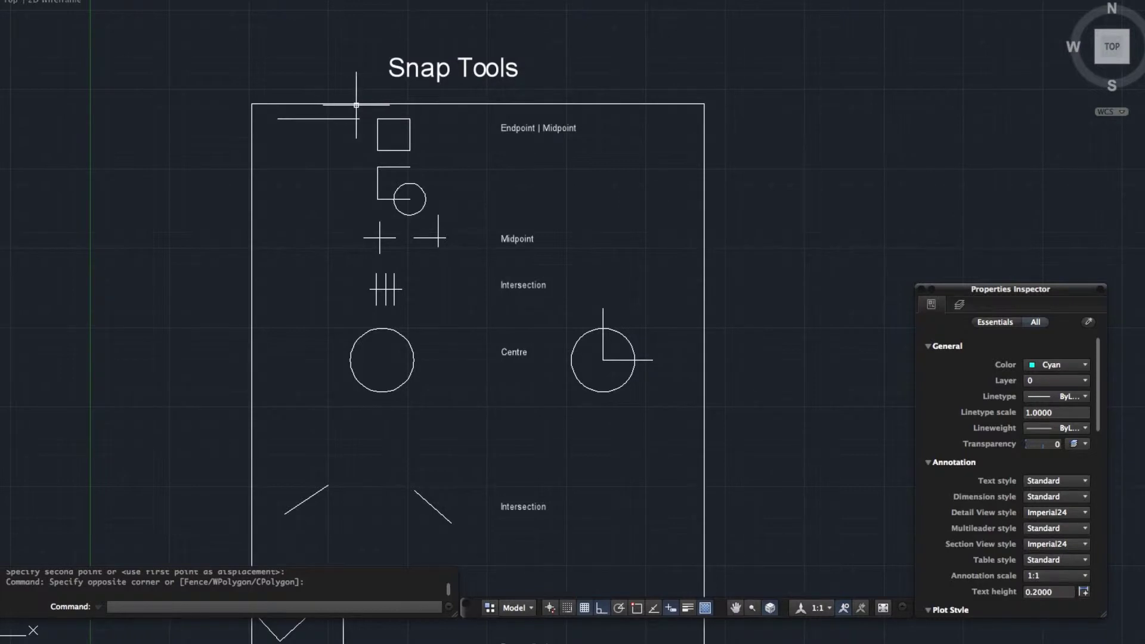
# Turn on the Endpoint object snap in Drafting Settings and confirm it.
pyautogui.moveTo(356, 139); pyautogui.dragTo(375, 186, button='middle')
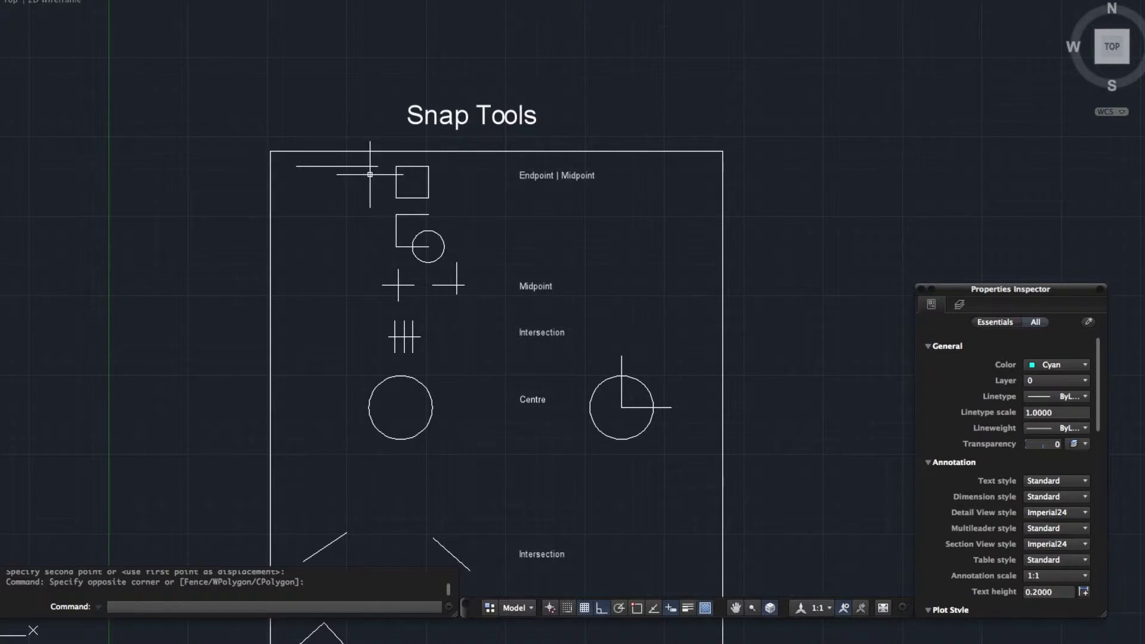
pyautogui.scroll(4, 368, 179)
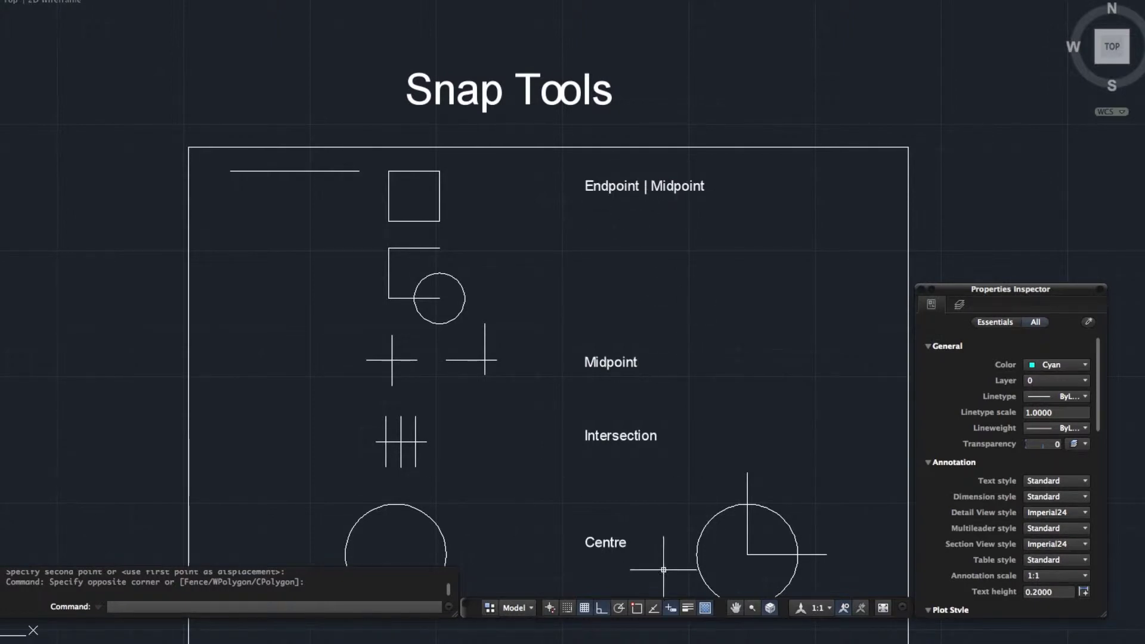
pyautogui.rightClick(638, 609)
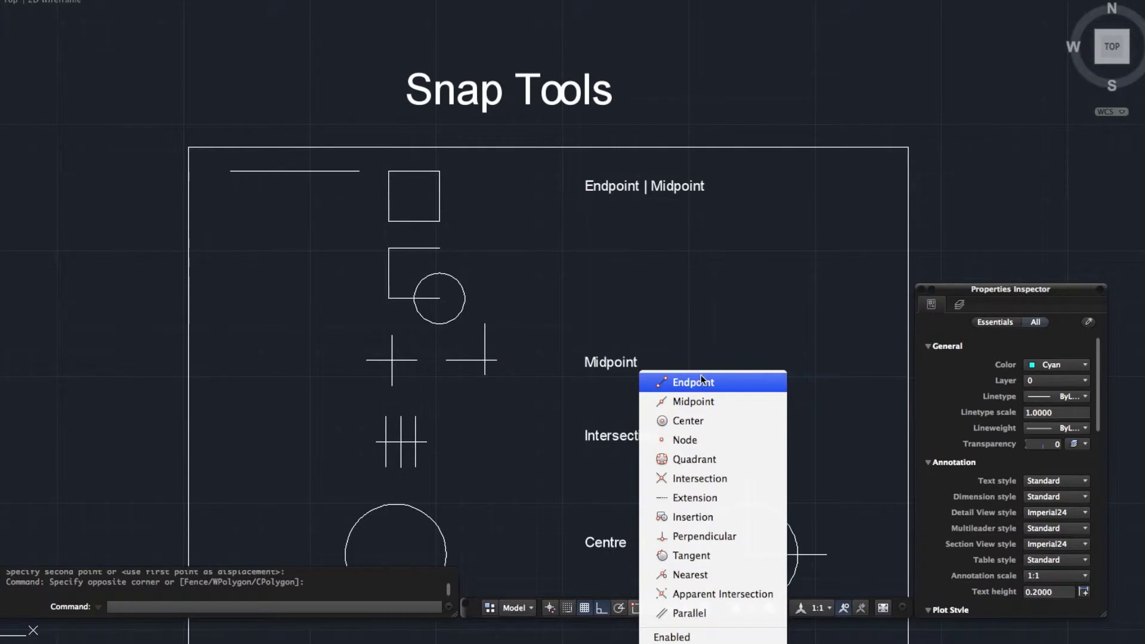
pyautogui.click(721, 487)
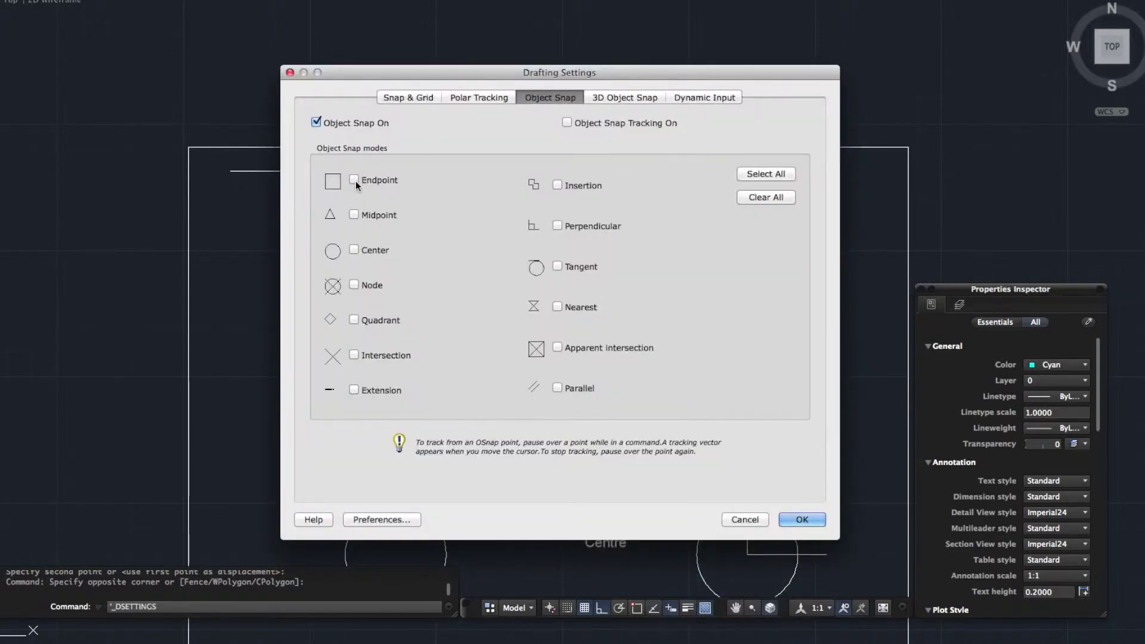
pyautogui.click(354, 180)
pyautogui.press('Return')
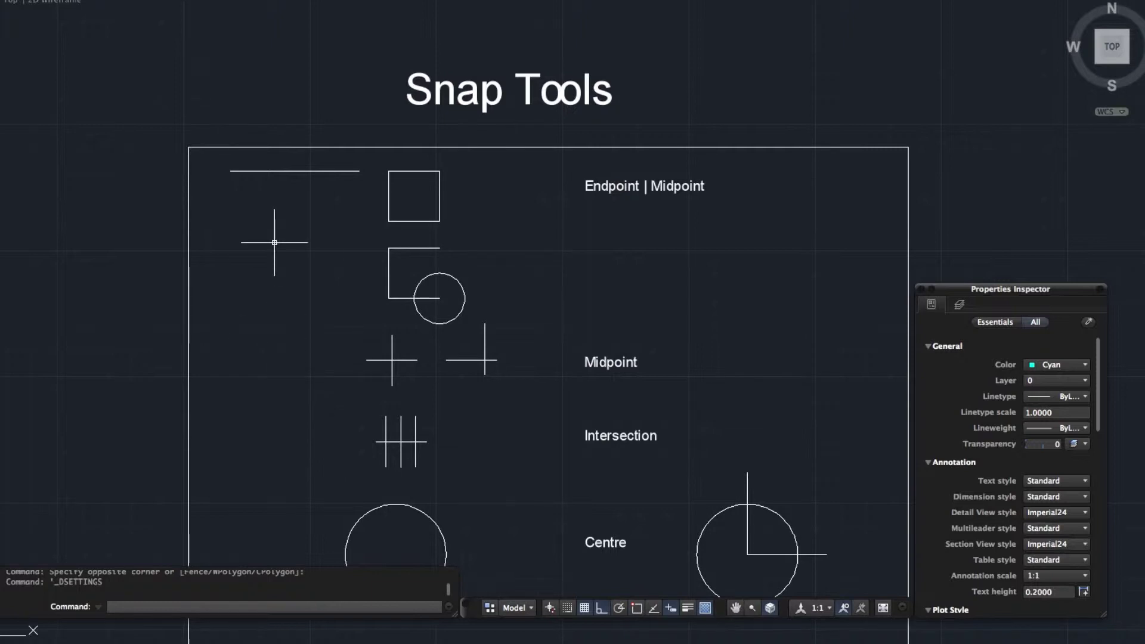
pyautogui.write('L')
pyautogui.press('Return')
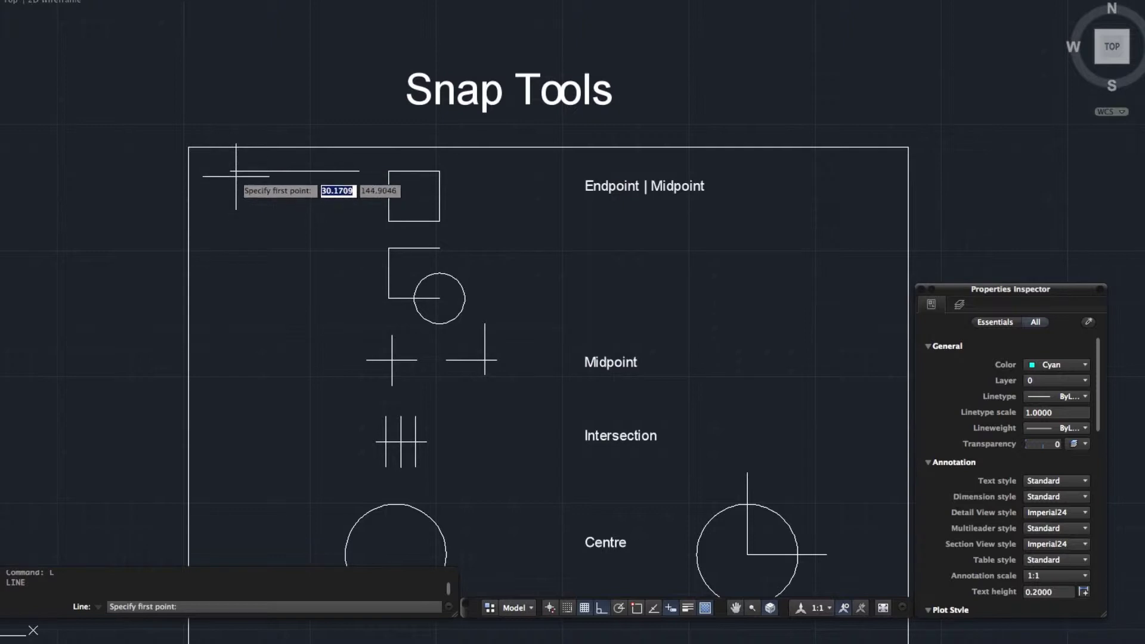
pyautogui.scroll(2, 226, 176)
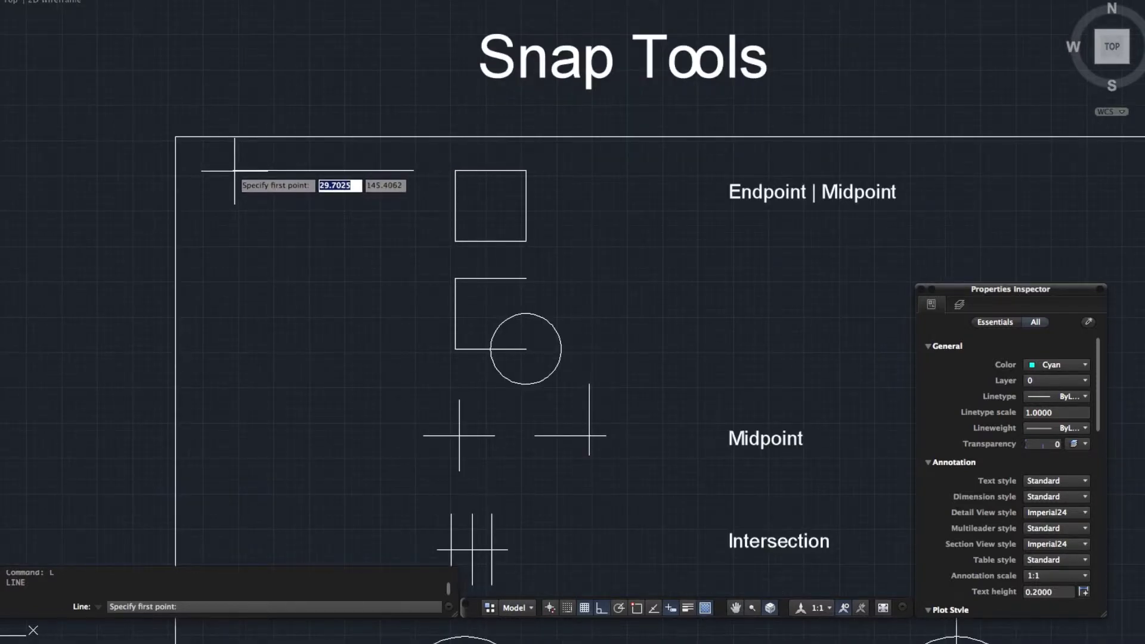
pyautogui.click(234, 170)
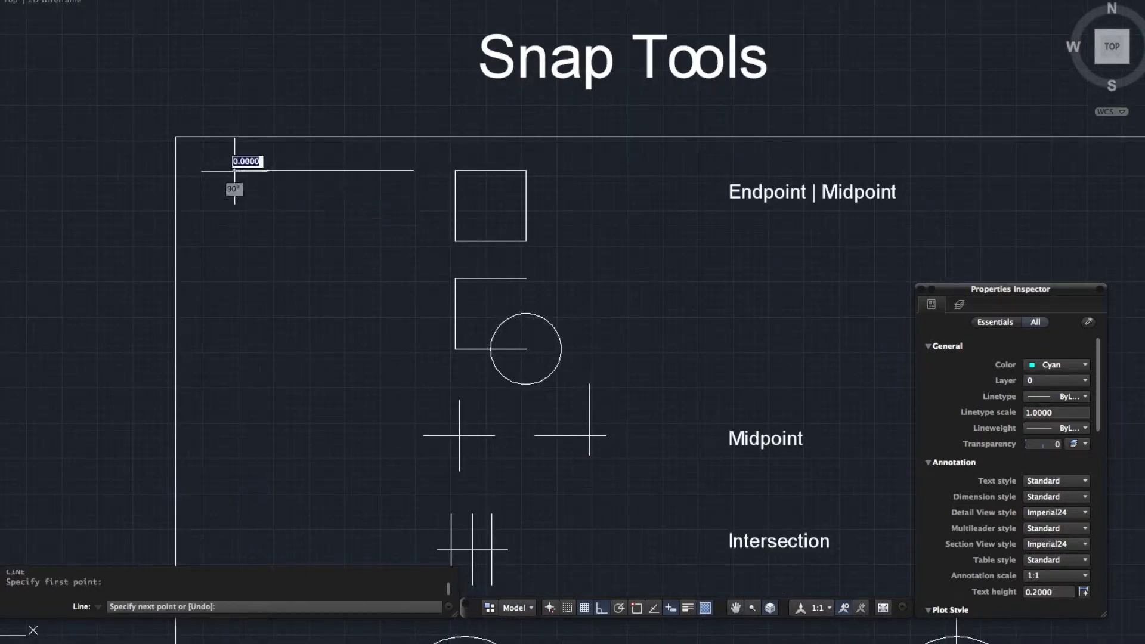
pyautogui.click(253, 274)
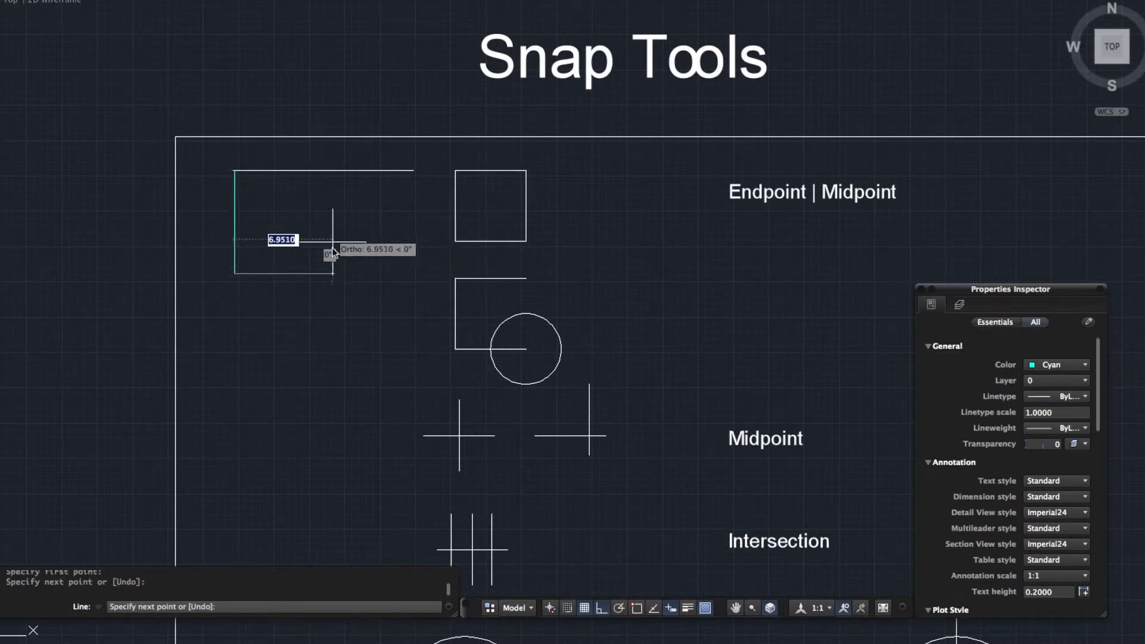
pyautogui.click(328, 250)
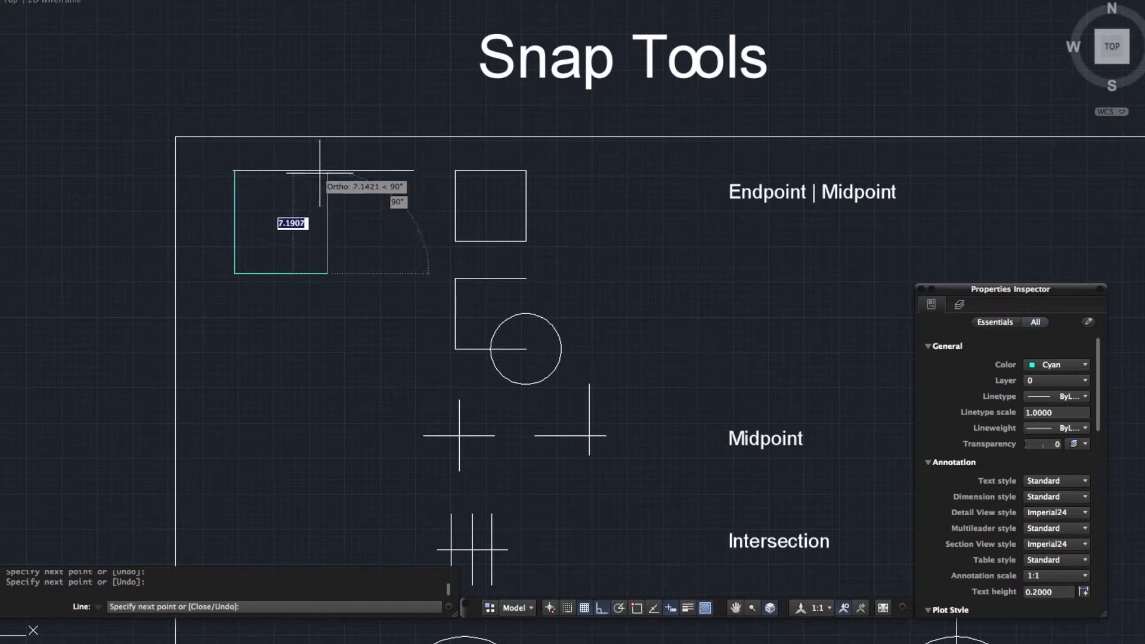
pyautogui.press('F8')
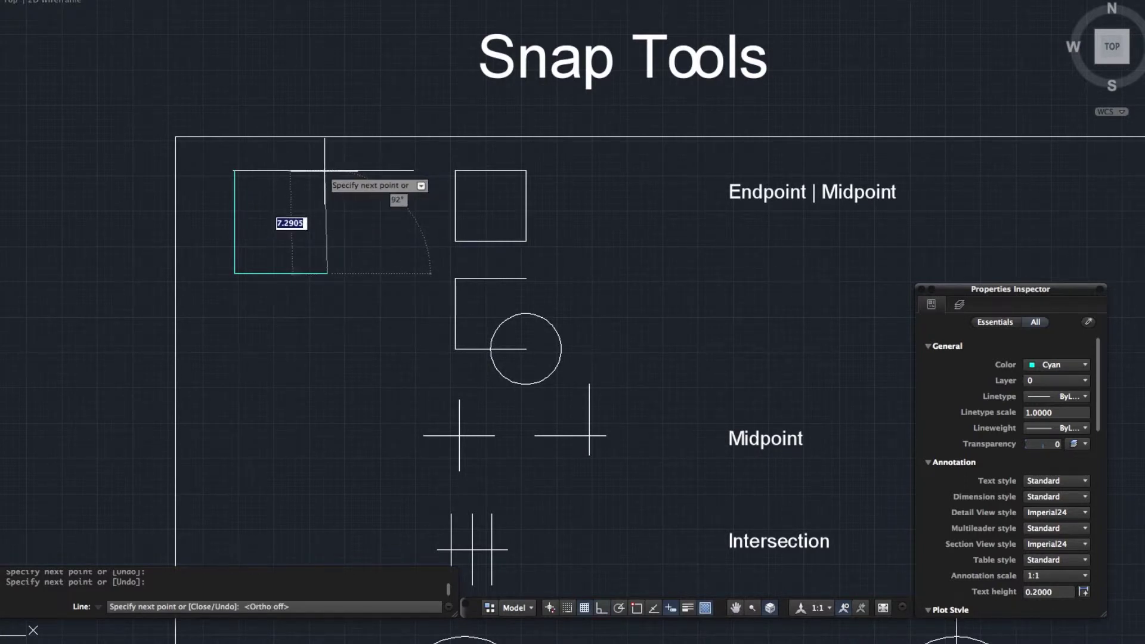
pyautogui.click(321, 172)
pyautogui.press('Return')
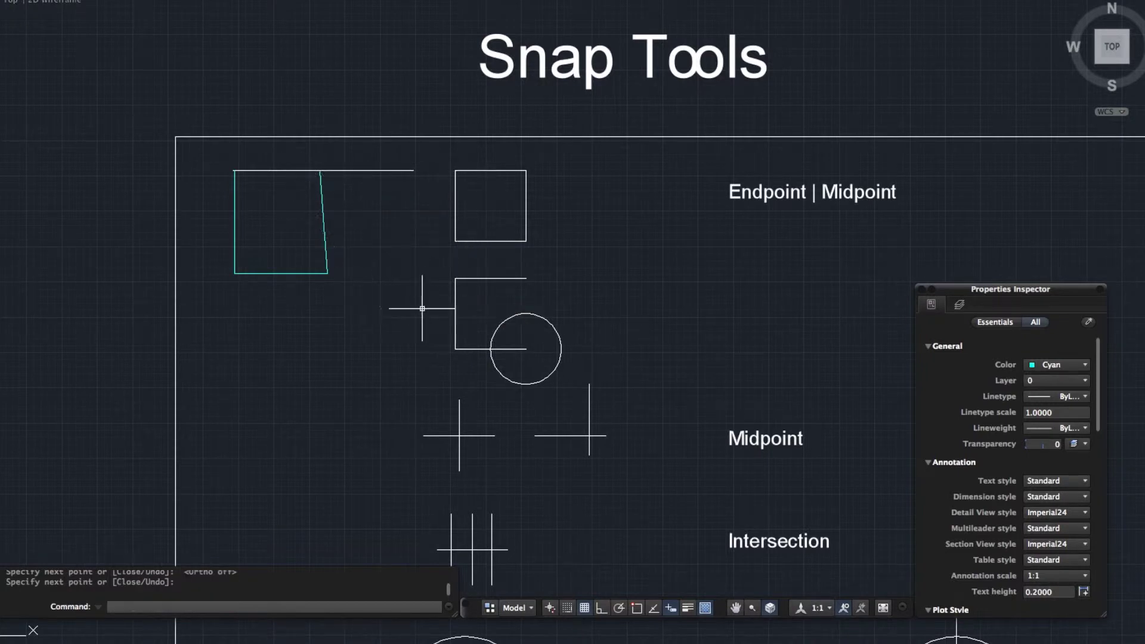
pyautogui.scroll(3, 323, 347)
pyautogui.scroll(5, 239, 222)
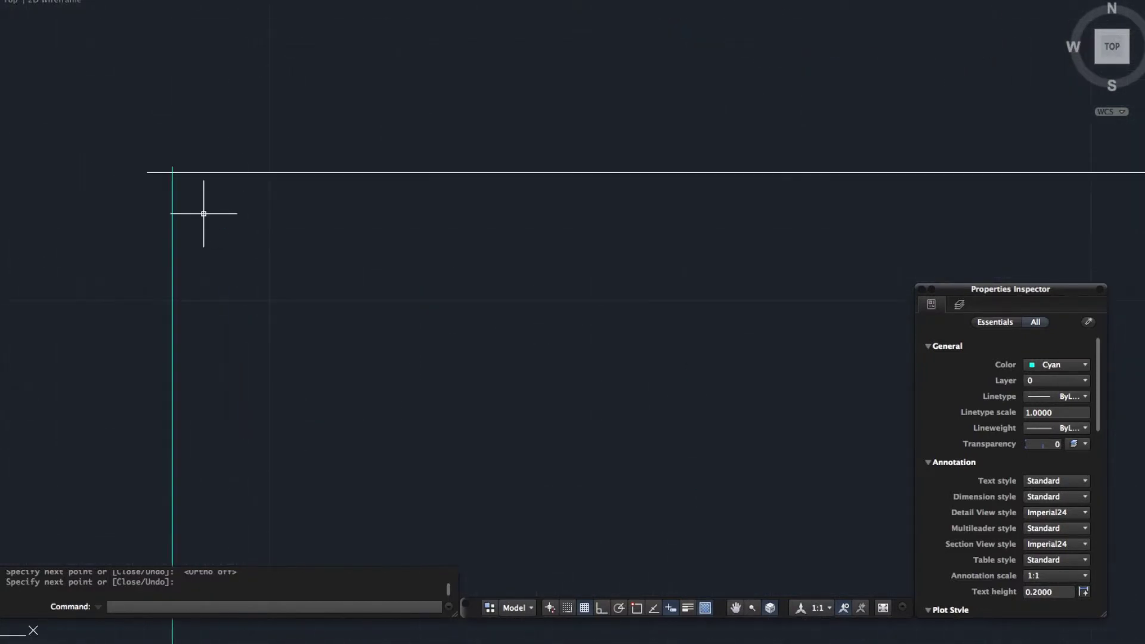
pyautogui.scroll(2, 143, 166)
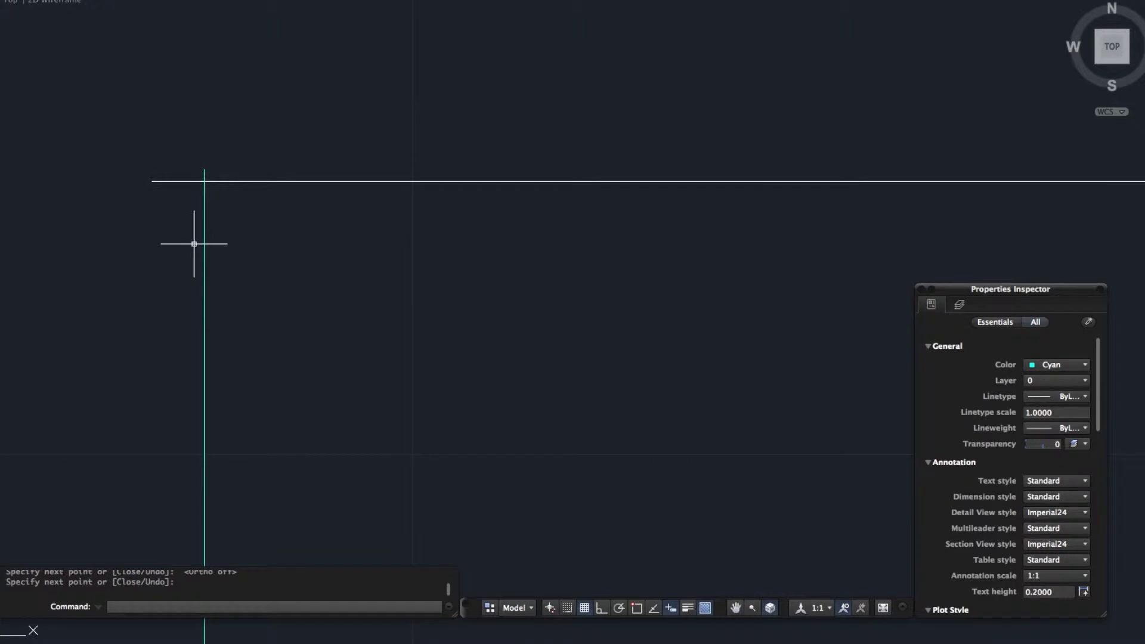
pyautogui.scroll(-5, 204, 237)
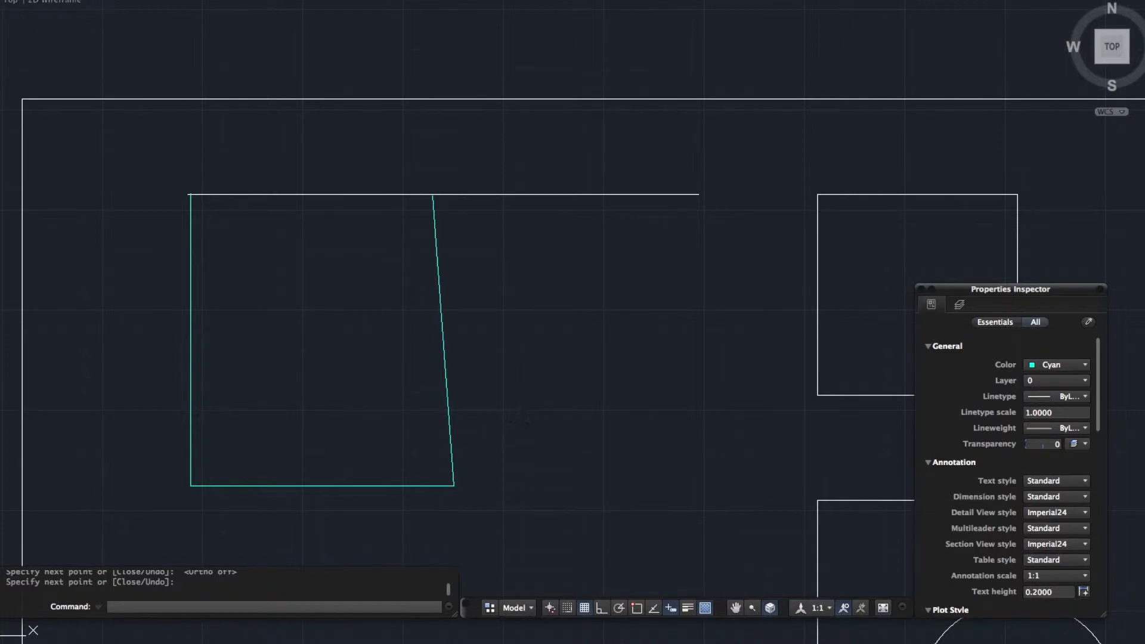
pyautogui.press('Return')
pyautogui.click(522, 422)
pyautogui.click(146, 491)
pyautogui.write('e')
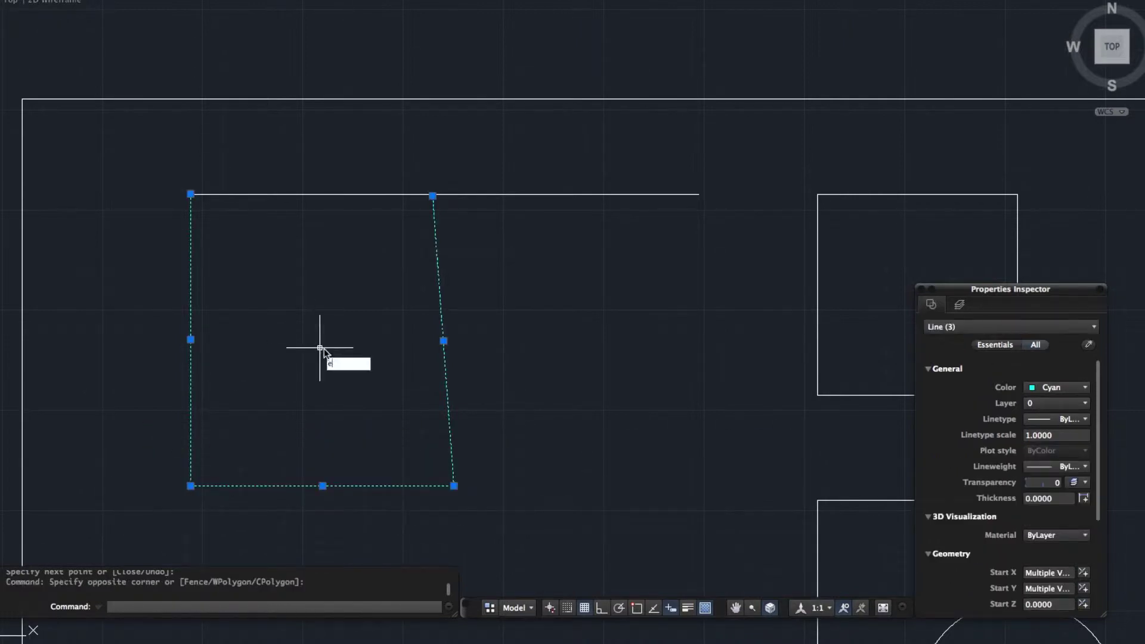
pyautogui.press('Return')
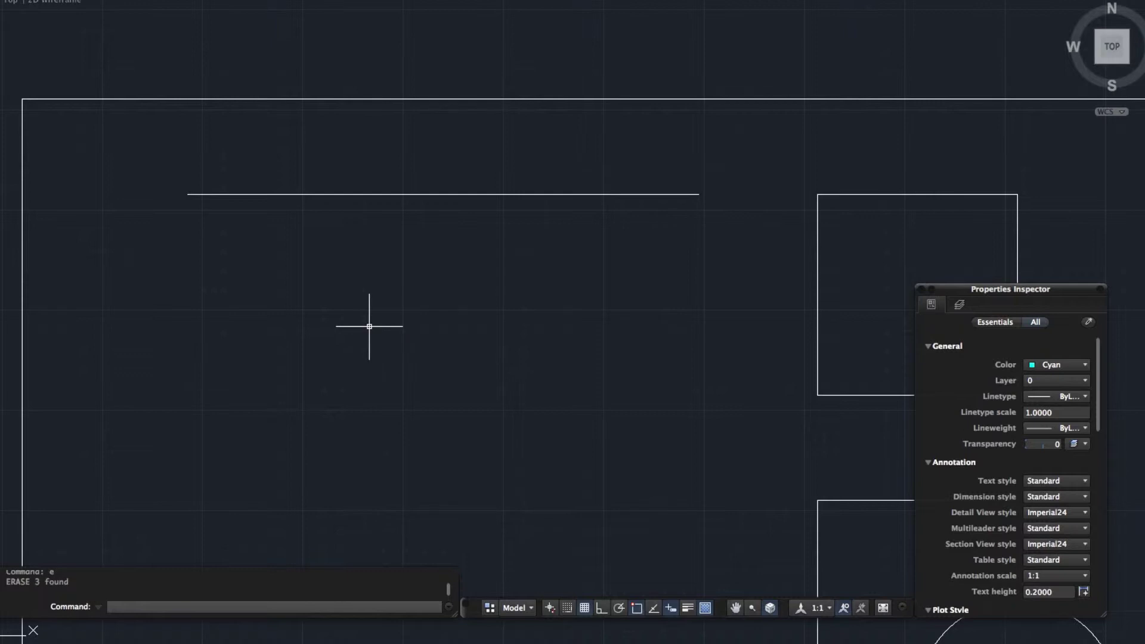
# Draw a cyan zigzag line from the white line's left endpoint, via its midpoint, to its right endpoint.
pyautogui.write('l')
pyautogui.press('Return')
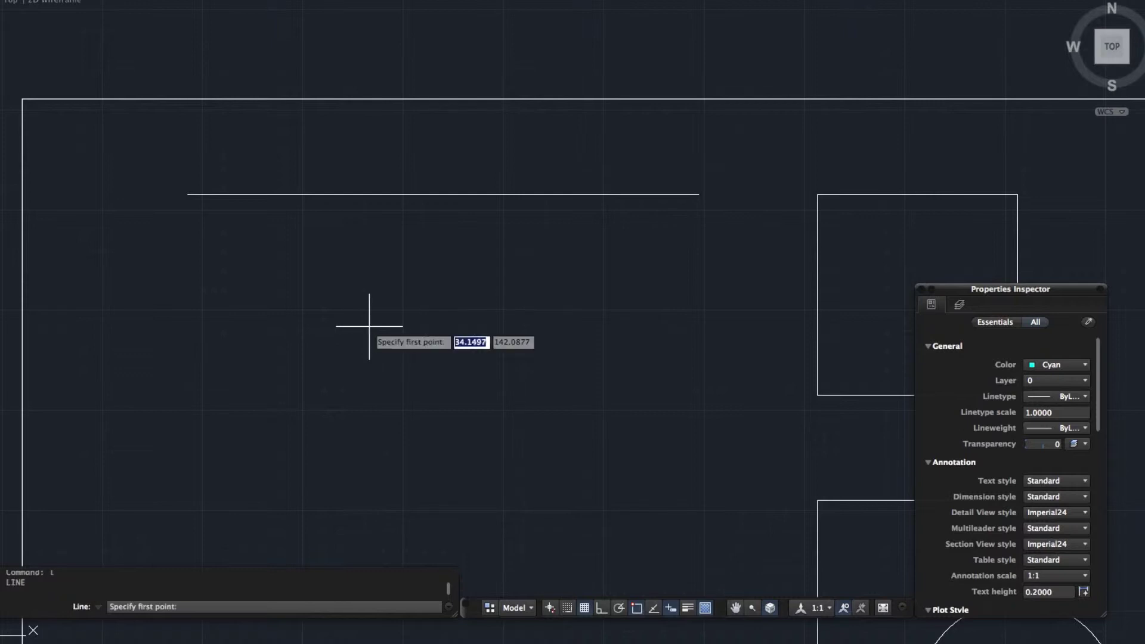
pyautogui.click(230, 199)
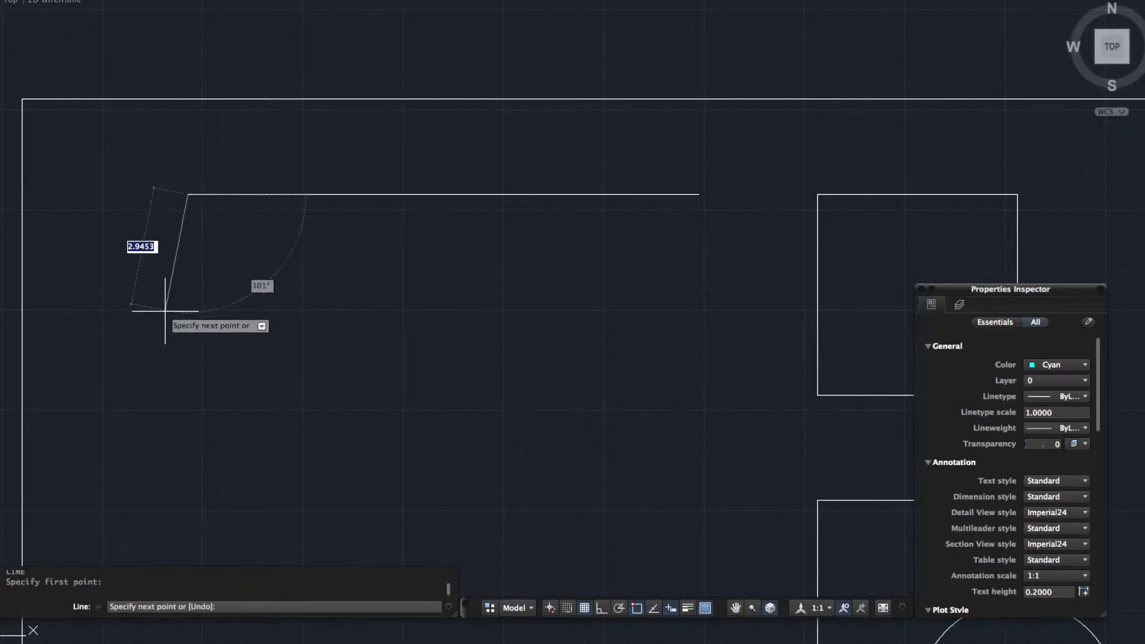
pyautogui.click(232, 430)
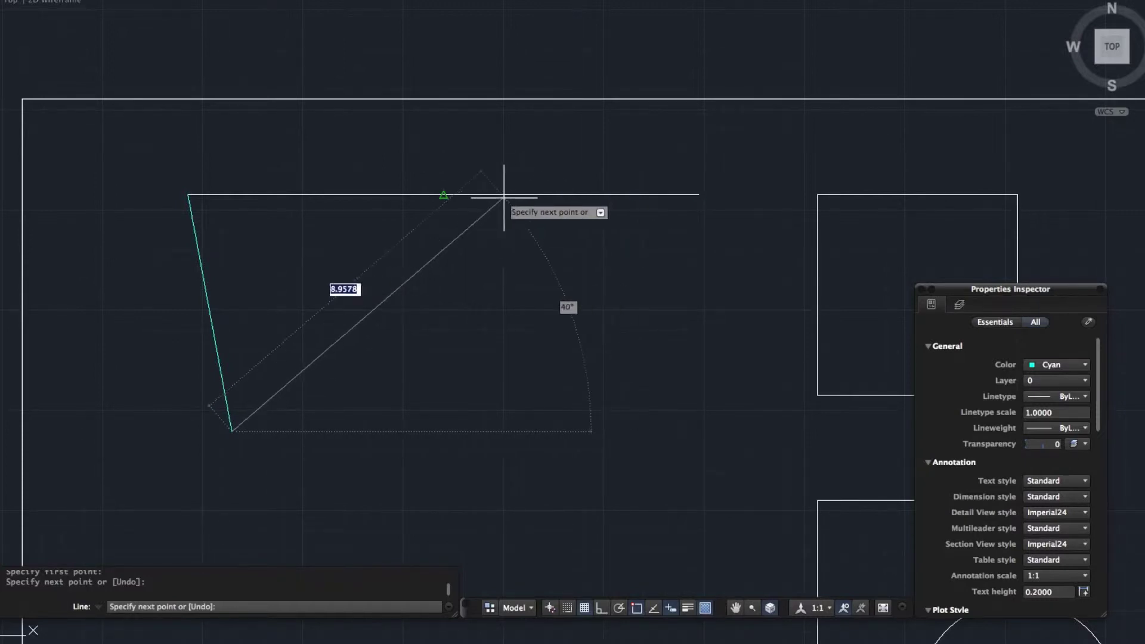
pyautogui.click(443, 195)
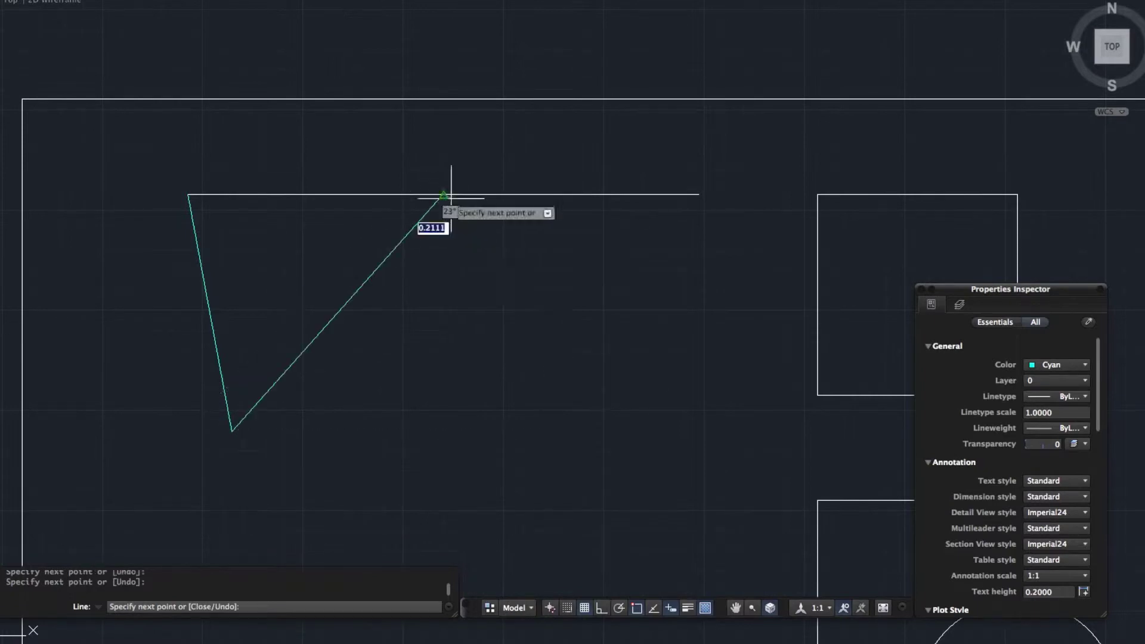
pyautogui.click(615, 309)
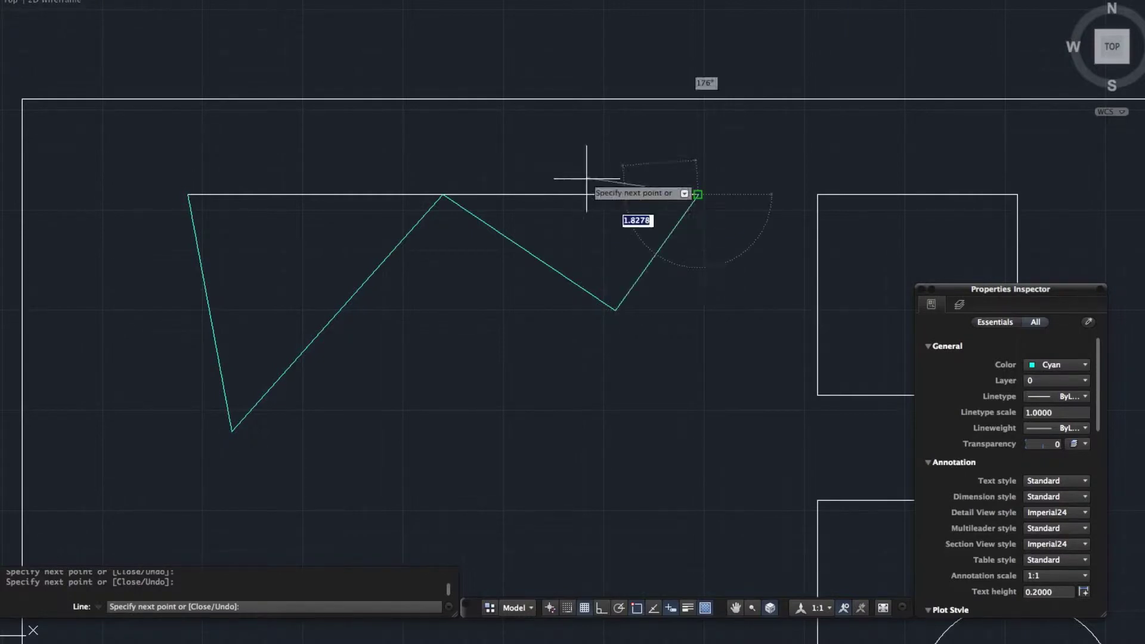
pyautogui.click(697, 195)
pyautogui.press('Return')
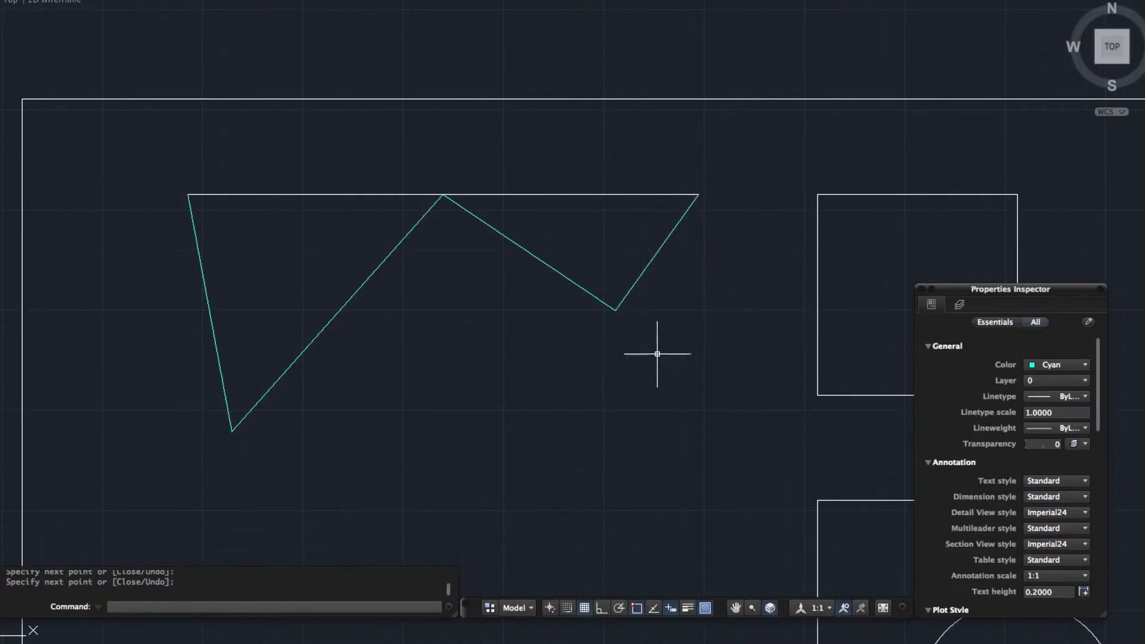
# Draw a polyline from the square's right-edge midpoint to its bottom-left corner, then up to its top edge.
pyautogui.scroll(-3, 441, 344)
pyautogui.scroll(-3, 441, 344)
pyautogui.hscroll(3, 441, 344)
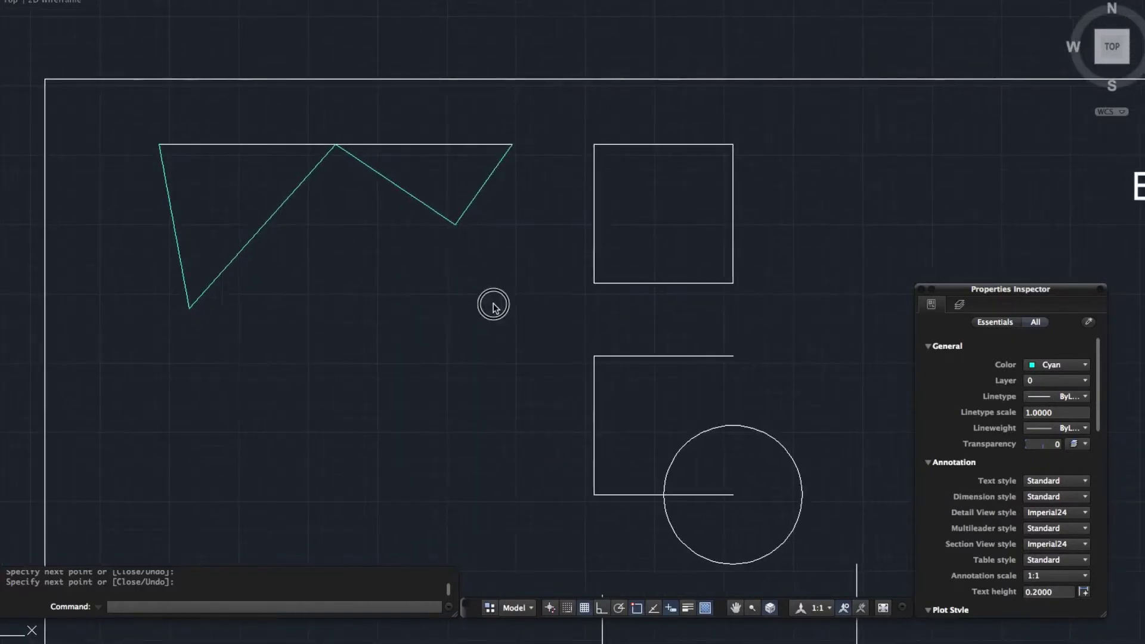
pyautogui.hscroll(5, 491, 307)
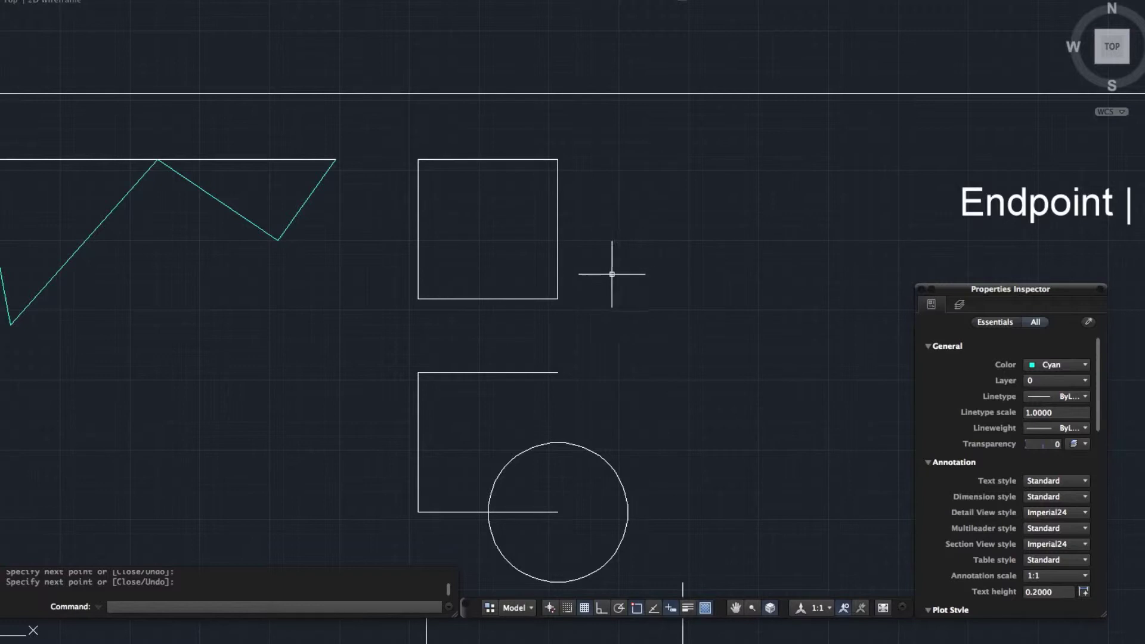
pyautogui.write('pl')
pyautogui.press('Return')
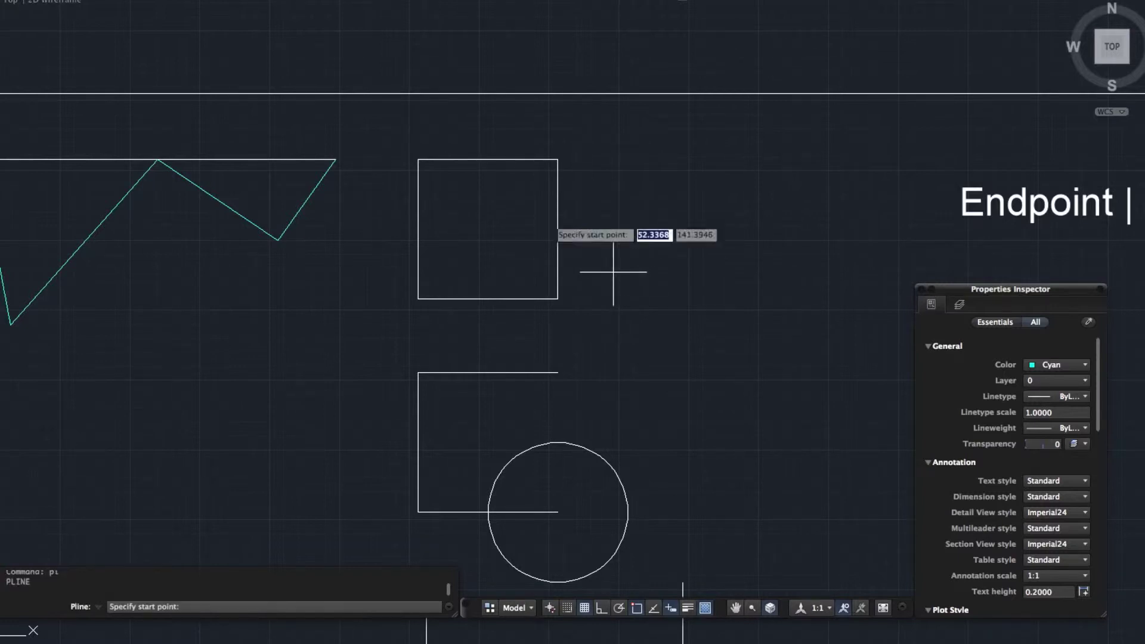
pyautogui.click(558, 230)
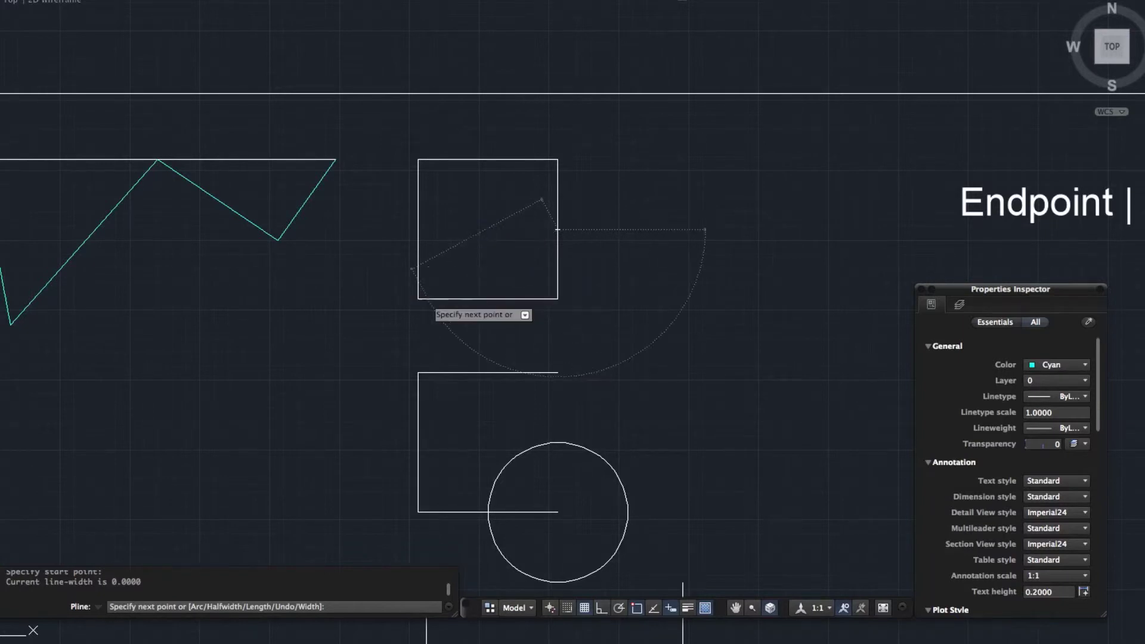
pyautogui.click(419, 298)
pyautogui.click(488, 160)
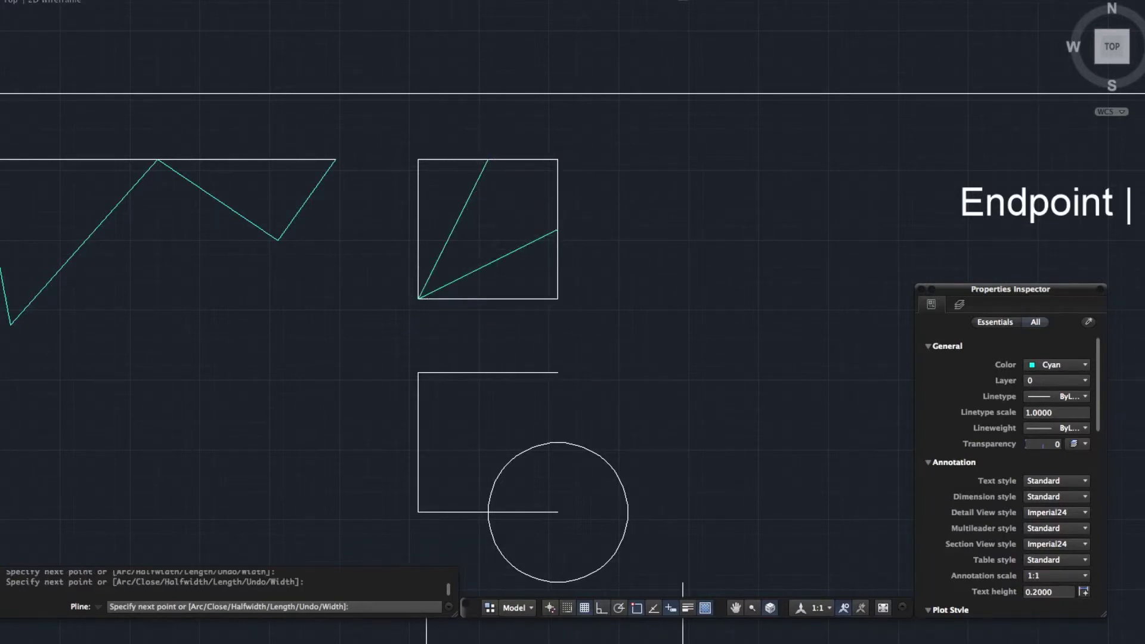
pyautogui.press('Return')
pyautogui.moveTo(596, 237)
pyautogui.mouseDown(button='middle')
pyautogui.moveTo(603, 127)
pyautogui.moveTo(504, 107)
pyautogui.mouseUp(button='middle')
pyautogui.scroll(-2, 601, 134)
pyautogui.scroll(-3, 600, 252)
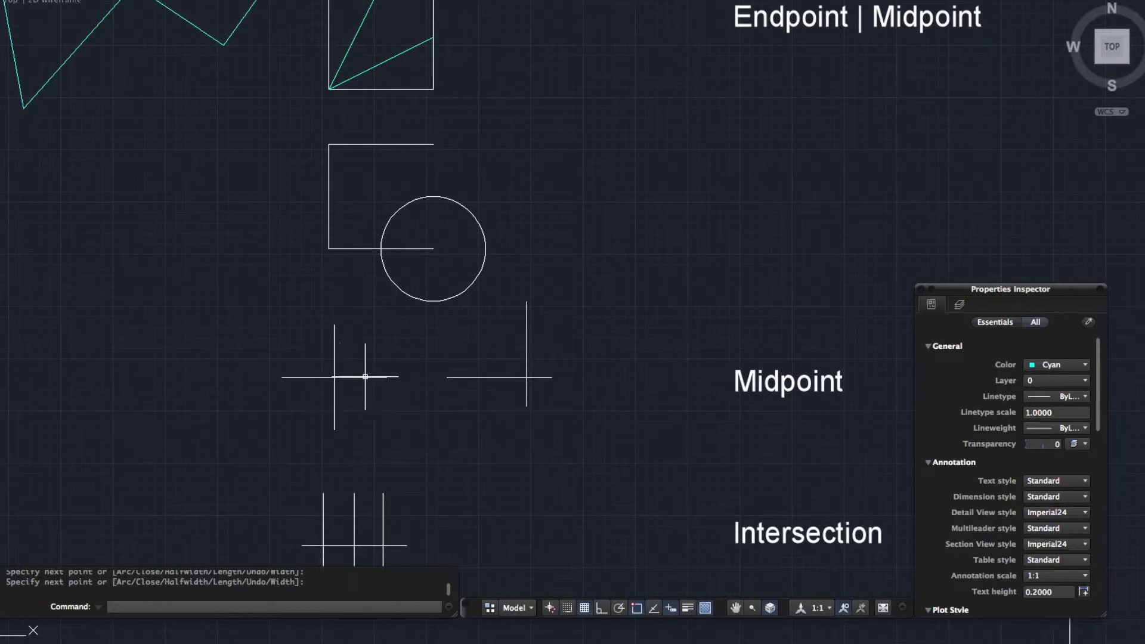
# Move the vertical line so its midpoint sits on the horizontal line's midpoint.
pyautogui.click(538, 393)
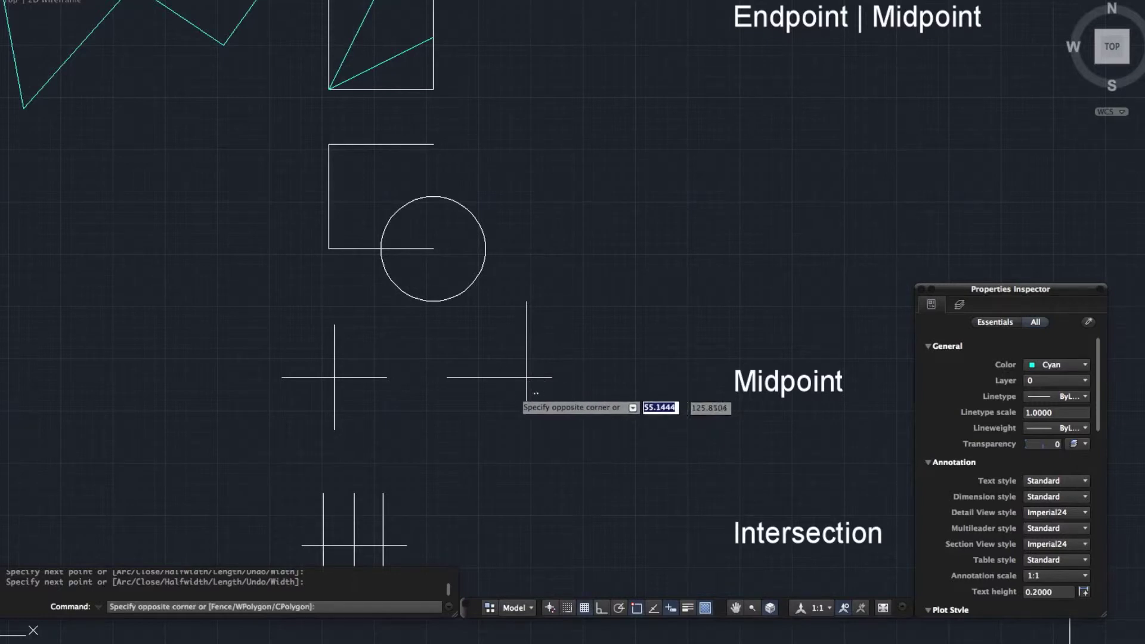
pyautogui.click(516, 399)
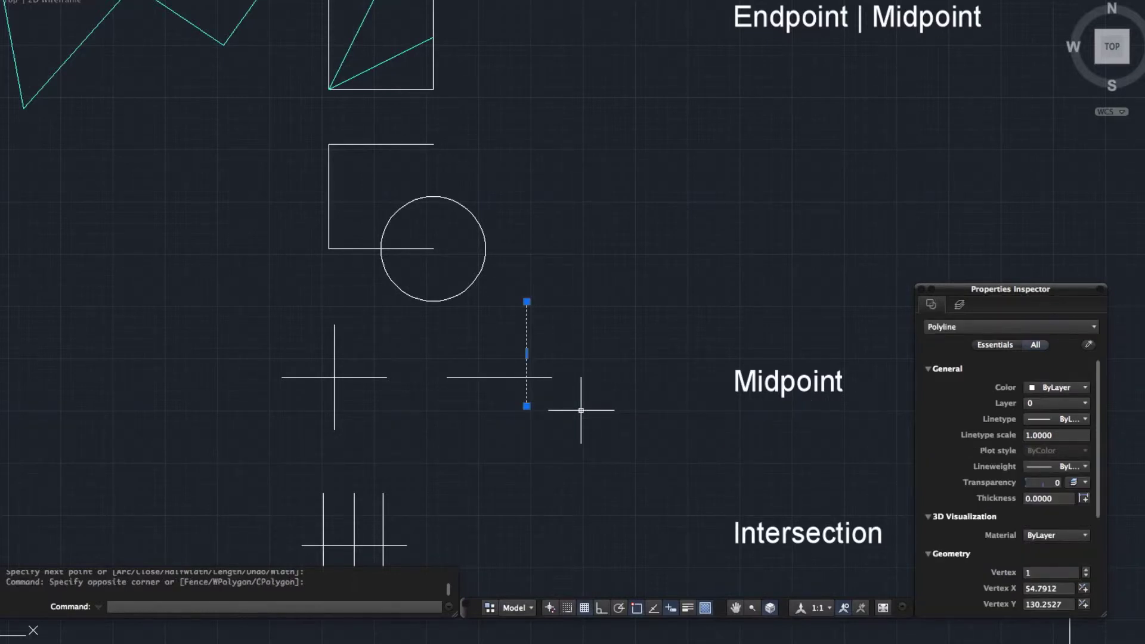
pyautogui.write('m')
pyautogui.press('Return')
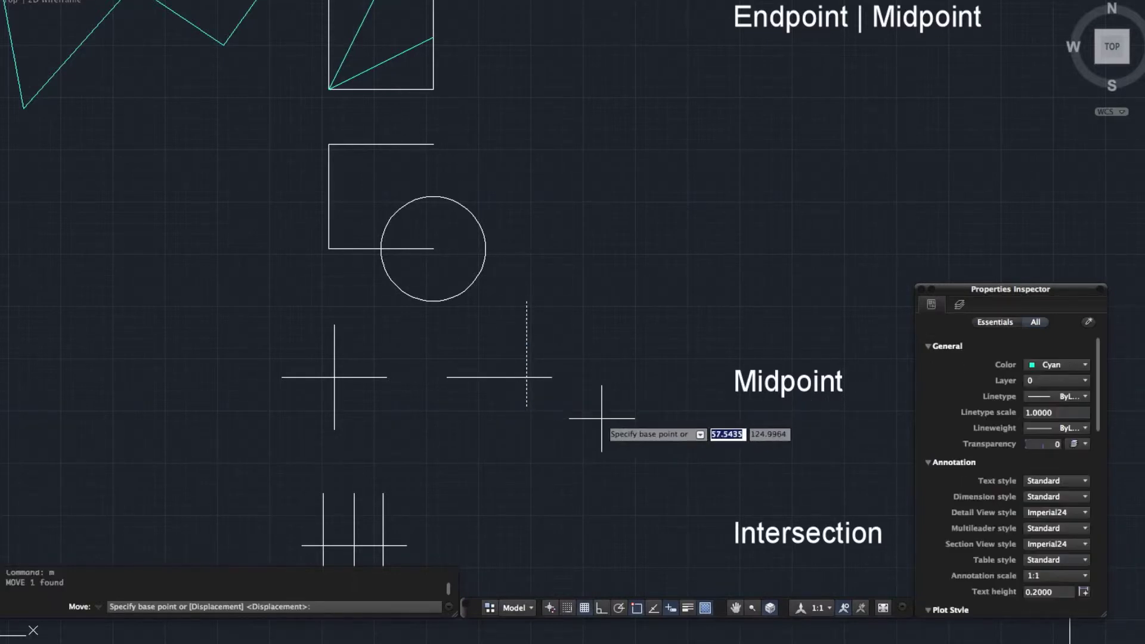
pyautogui.click(527, 354)
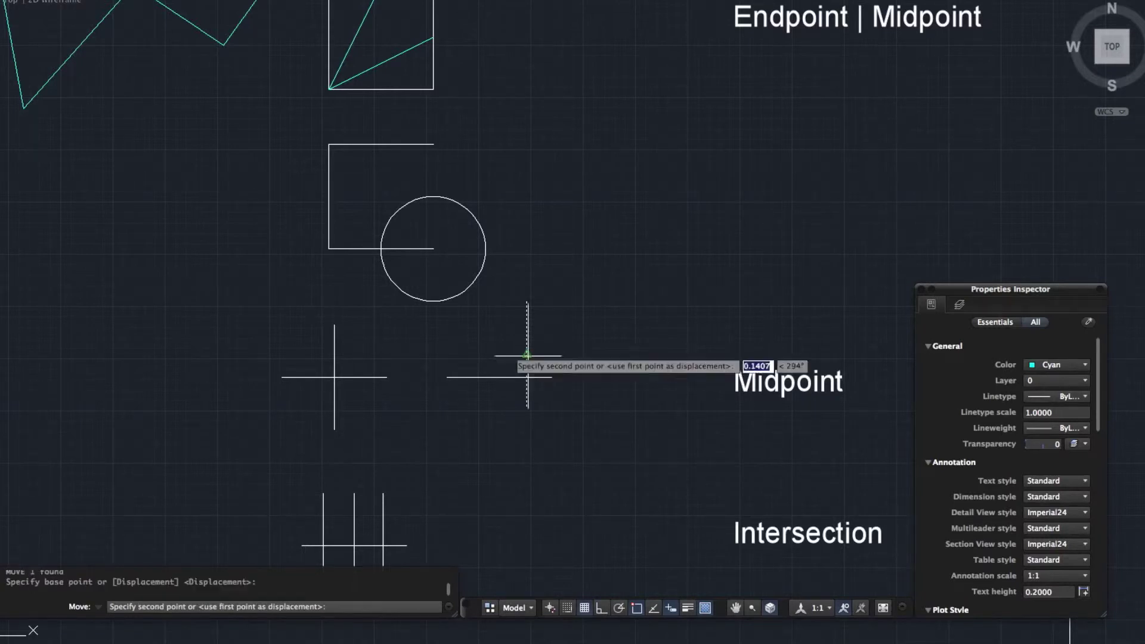
pyautogui.click(500, 377)
# Cancel the stray selection window and start the Circle command with C.
pyautogui.scroll(-1, 628, 365)
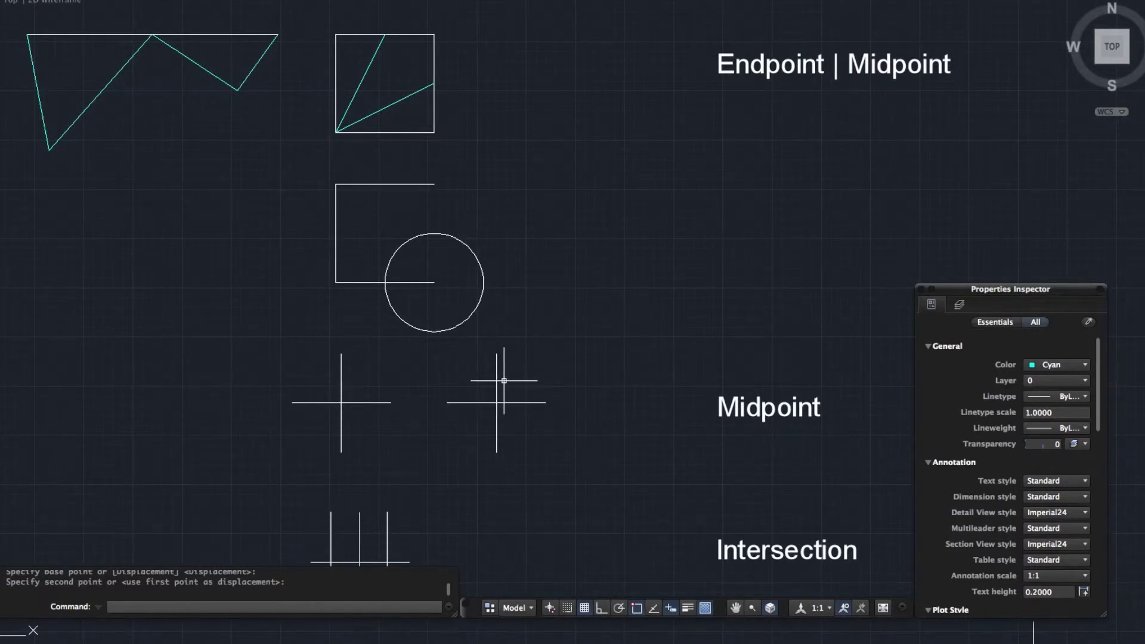
pyautogui.scroll(2, 511, 340)
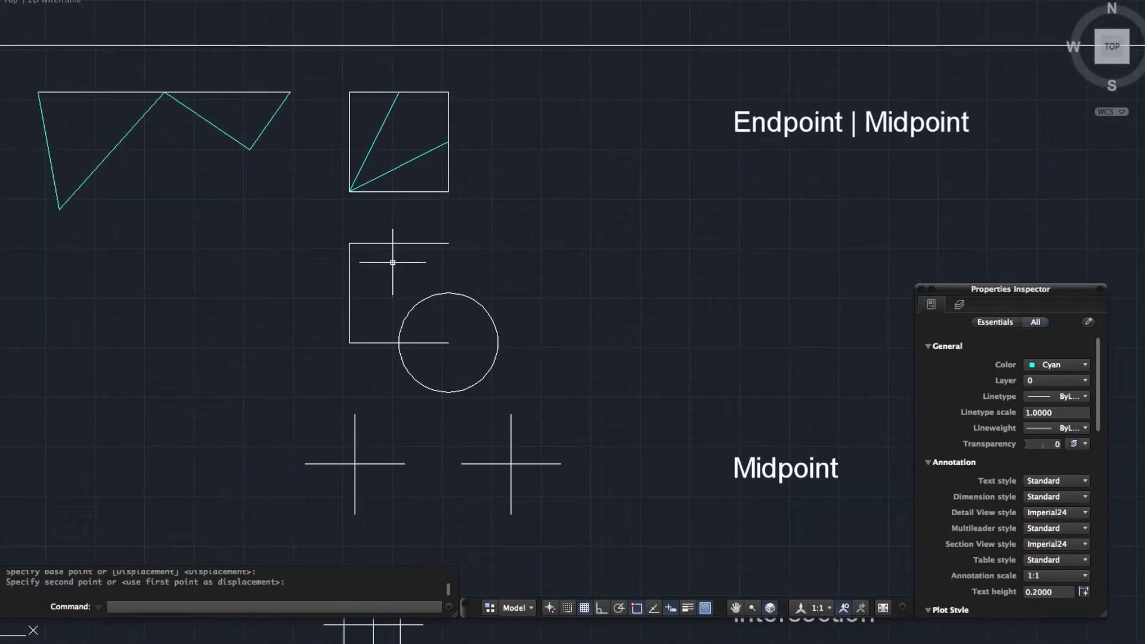
pyautogui.click(508, 301)
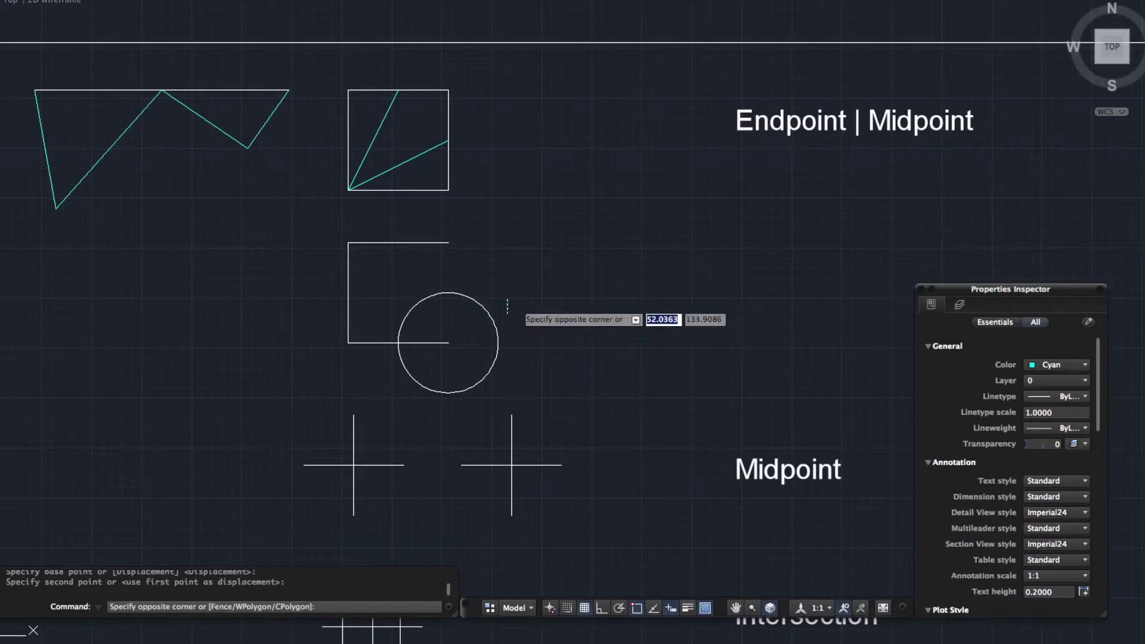
pyautogui.press('Escape')
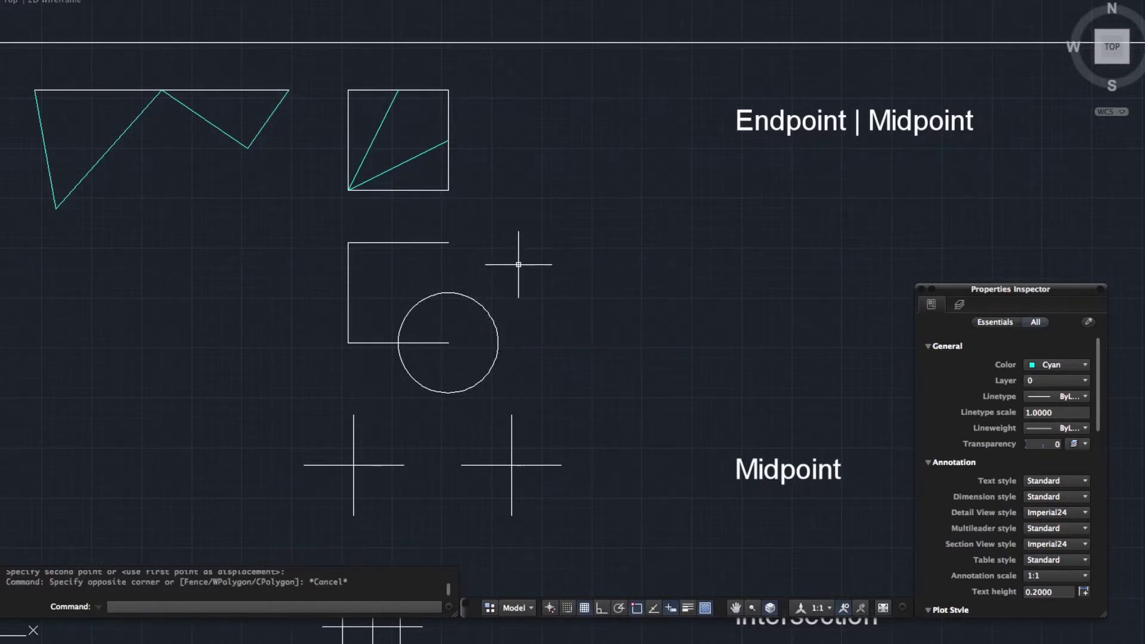
pyautogui.write('c')
pyautogui.press('Return')
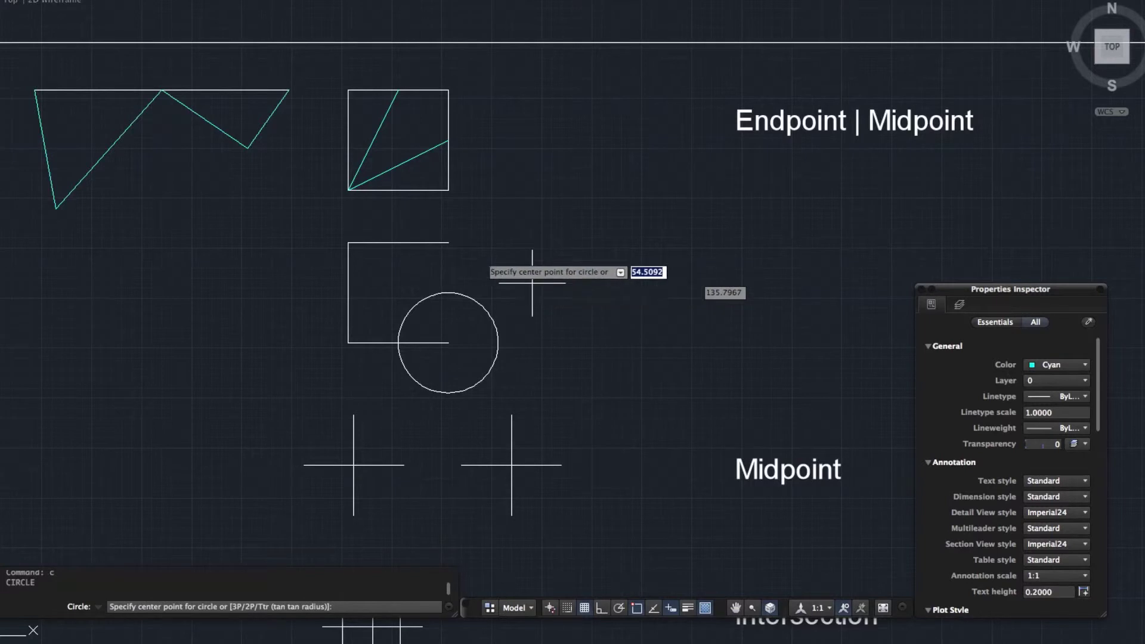
# Draw a radius 2.5 cyan circle centred on the end of the bracket's top line.
pyautogui.click(448, 243)
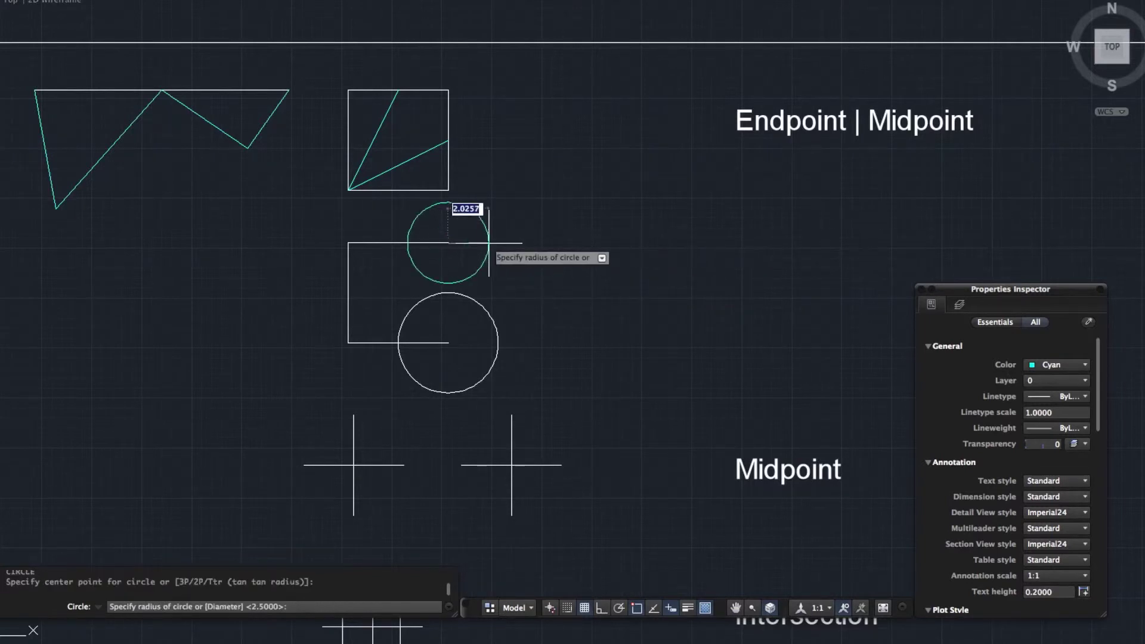
pyautogui.click(400, 243)
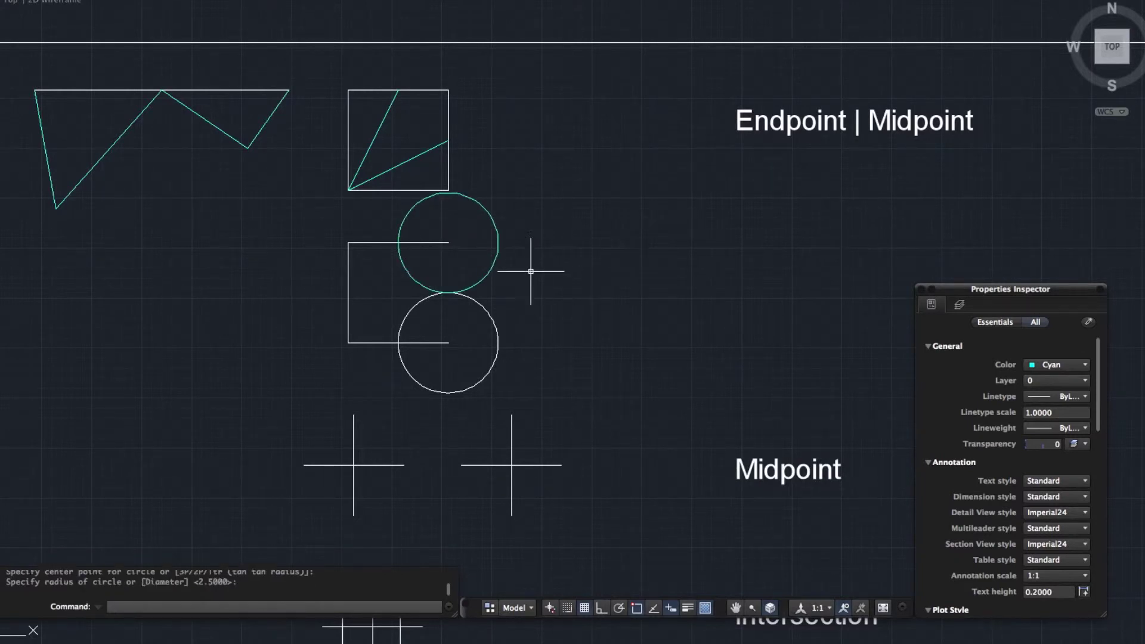
pyautogui.moveTo(531, 276)
pyautogui.mouseDown(button='middle')
pyautogui.moveTo(539, 248)
pyautogui.moveTo(590, 217)
pyautogui.mouseUp(button='middle')
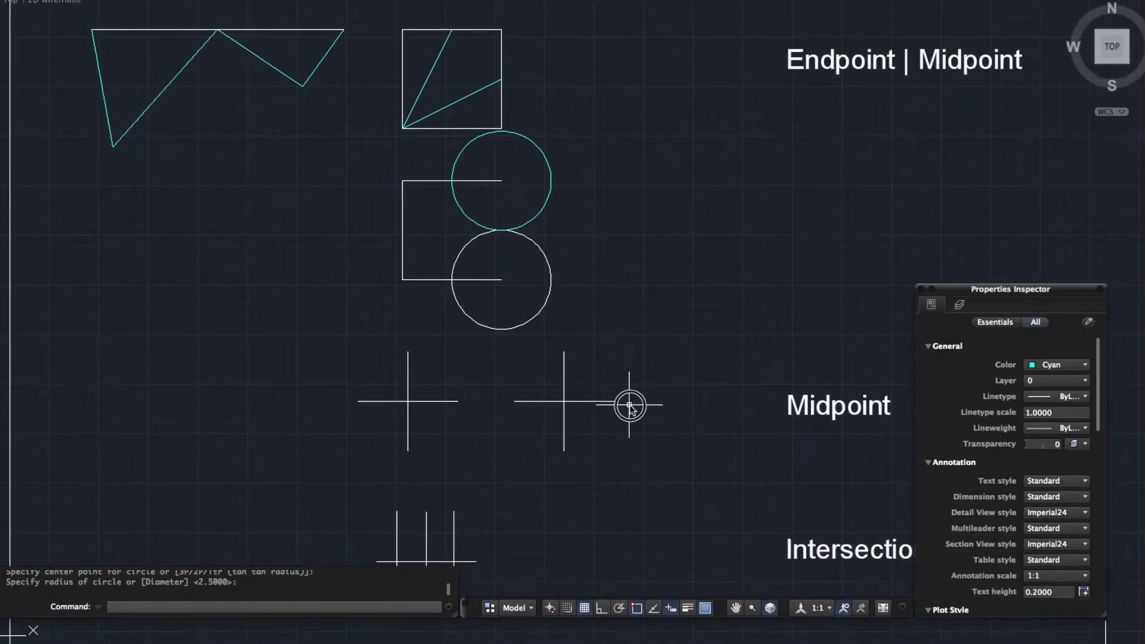
pyautogui.moveTo(627, 404)
pyautogui.mouseDown(button='middle')
pyautogui.moveTo(611, 357)
pyautogui.moveTo(554, 358)
pyautogui.moveTo(542, 404)
pyautogui.moveTo(545, 222)
pyautogui.mouseUp(button='middle')
# Replace Midpoint object snap with Intersection snap, keeping Endpoint on.
pyautogui.moveTo(557, 366); pyautogui.dragTo(544, 222, button='middle')
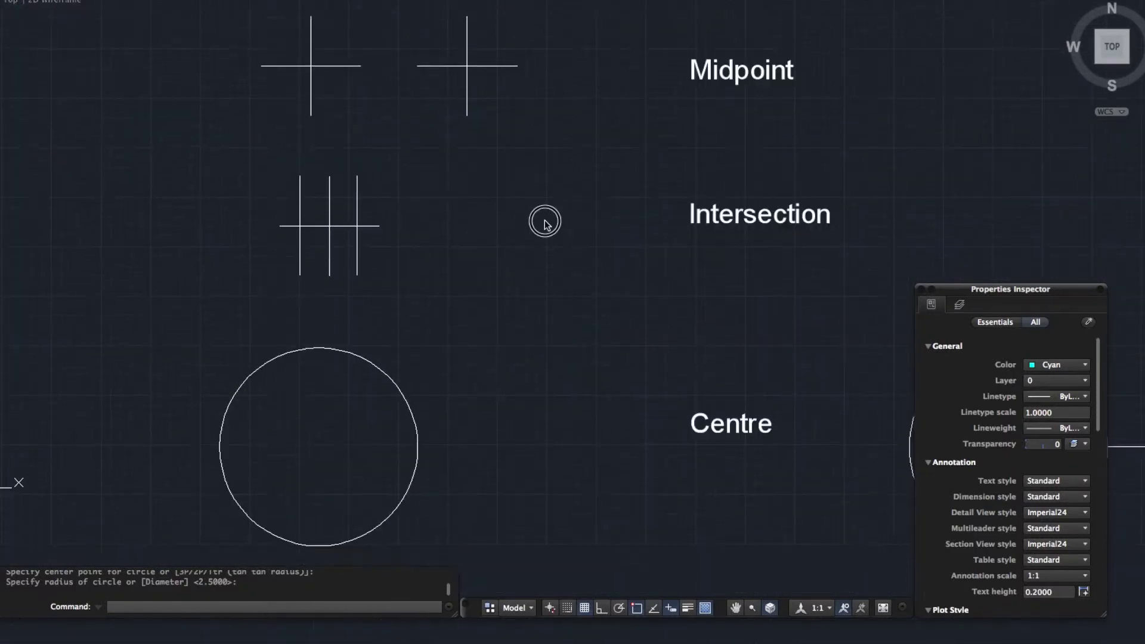
pyautogui.moveTo(542, 320); pyautogui.dragTo(527, 218, button='middle')
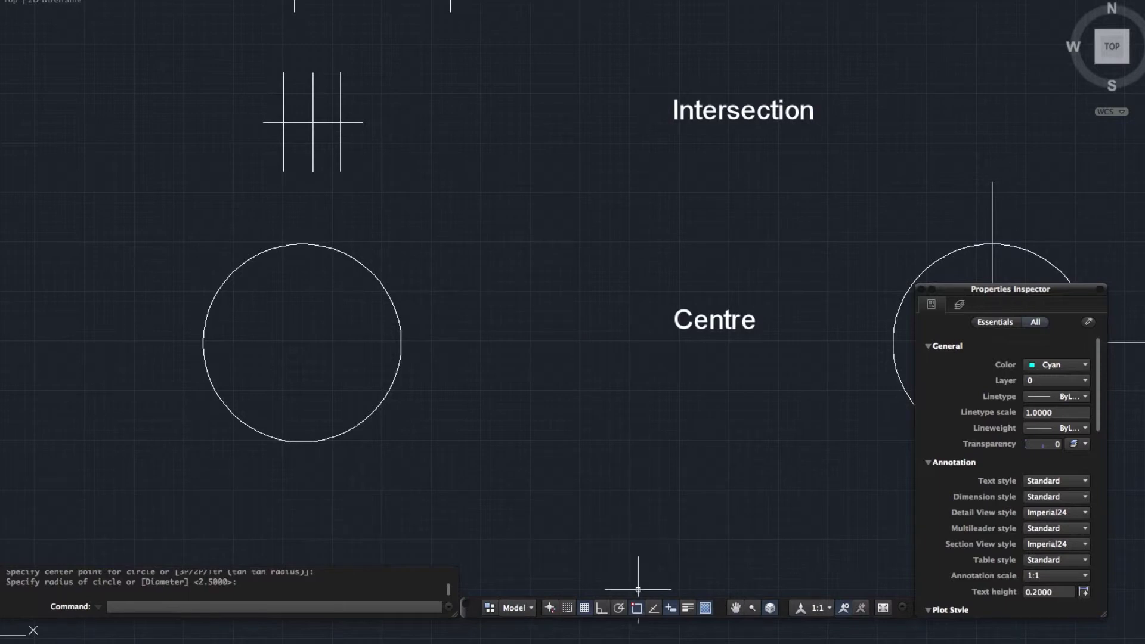
pyautogui.rightClick(637, 608)
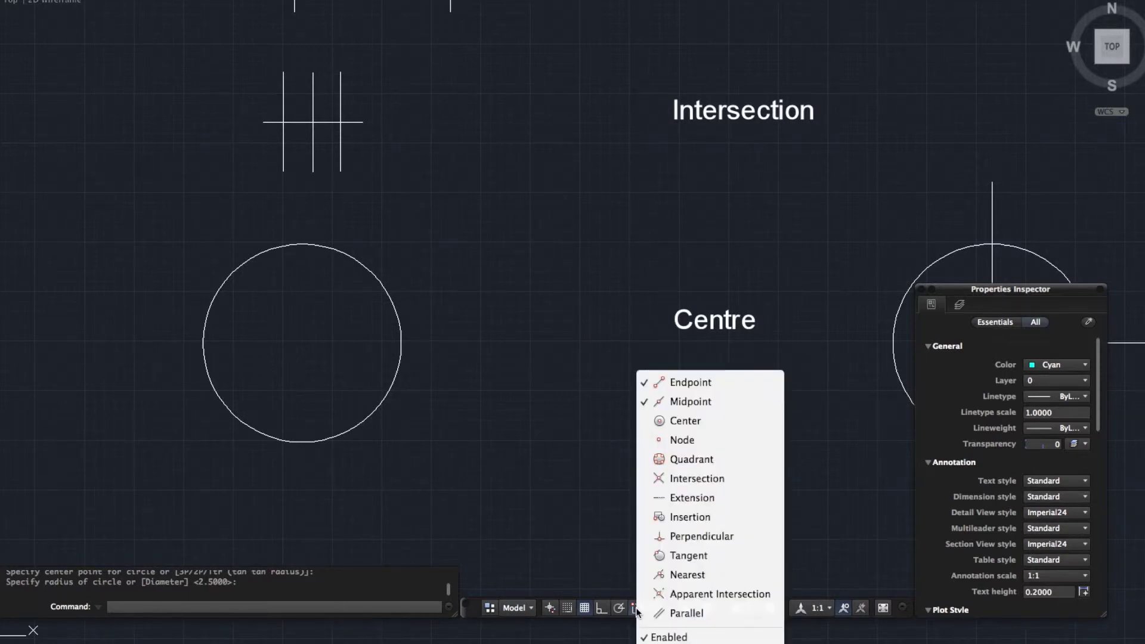
pyautogui.click(675, 403)
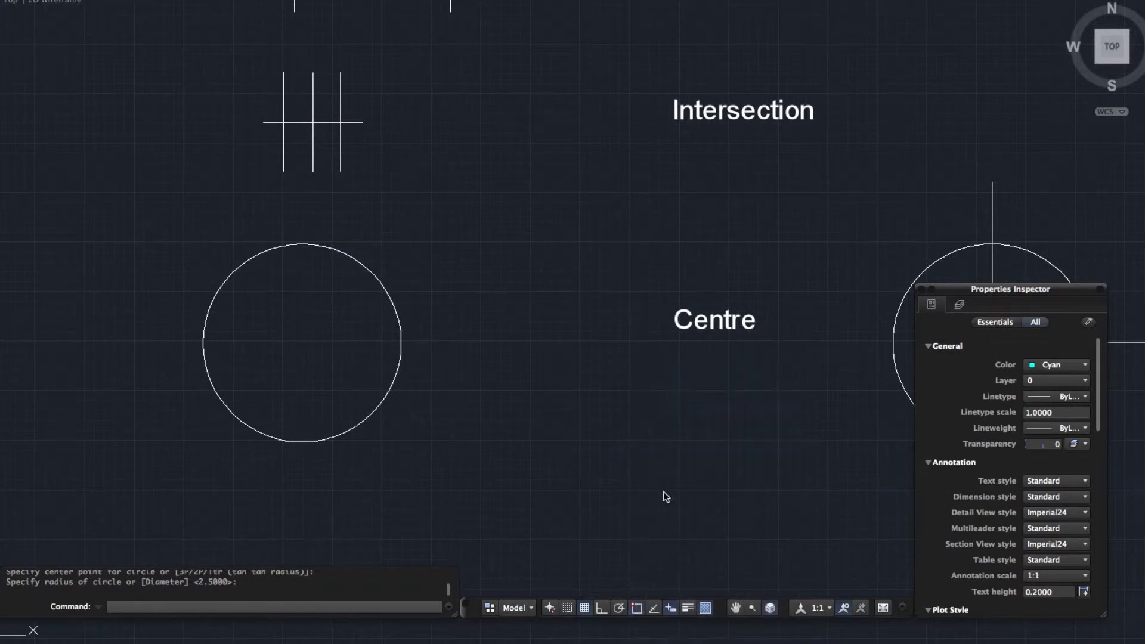
pyautogui.rightClick(638, 608)
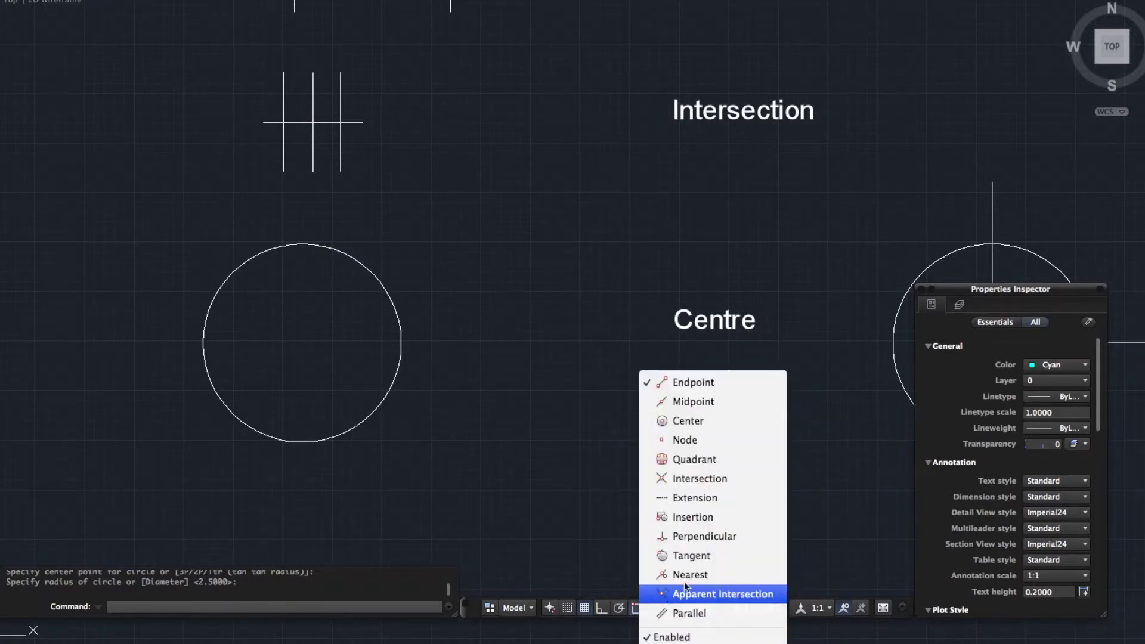
pyautogui.click(692, 483)
pyautogui.moveTo(498, 370); pyautogui.dragTo(509, 423, button='middle')
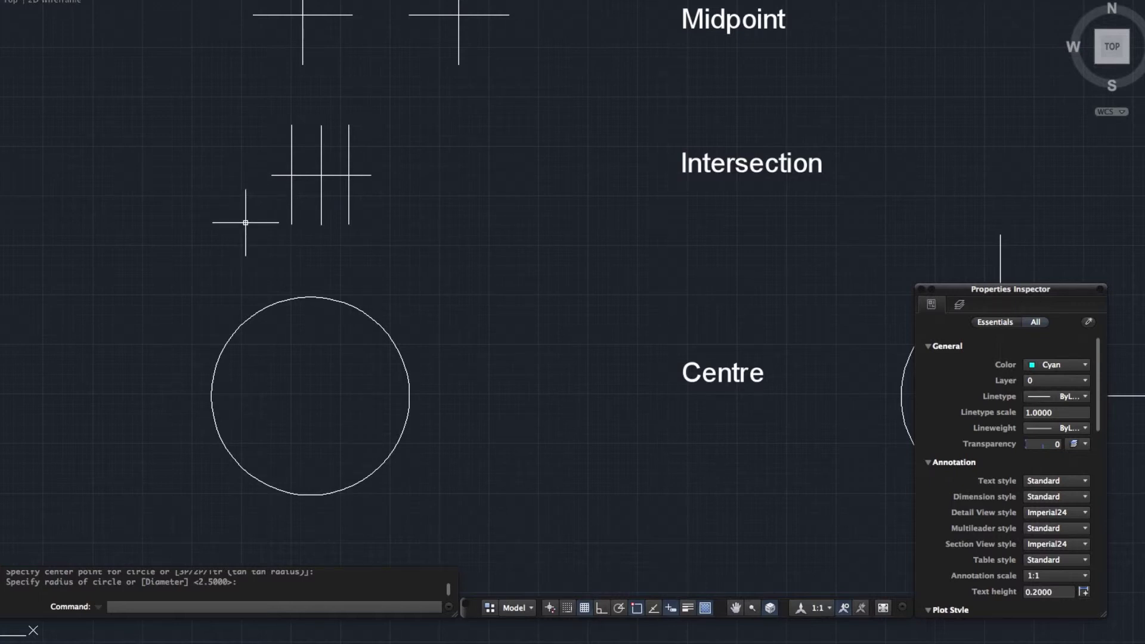
# Draw a four-segment cyan line below the grid, joining its left and right intersections.
pyautogui.write('l')
pyautogui.press('Return')
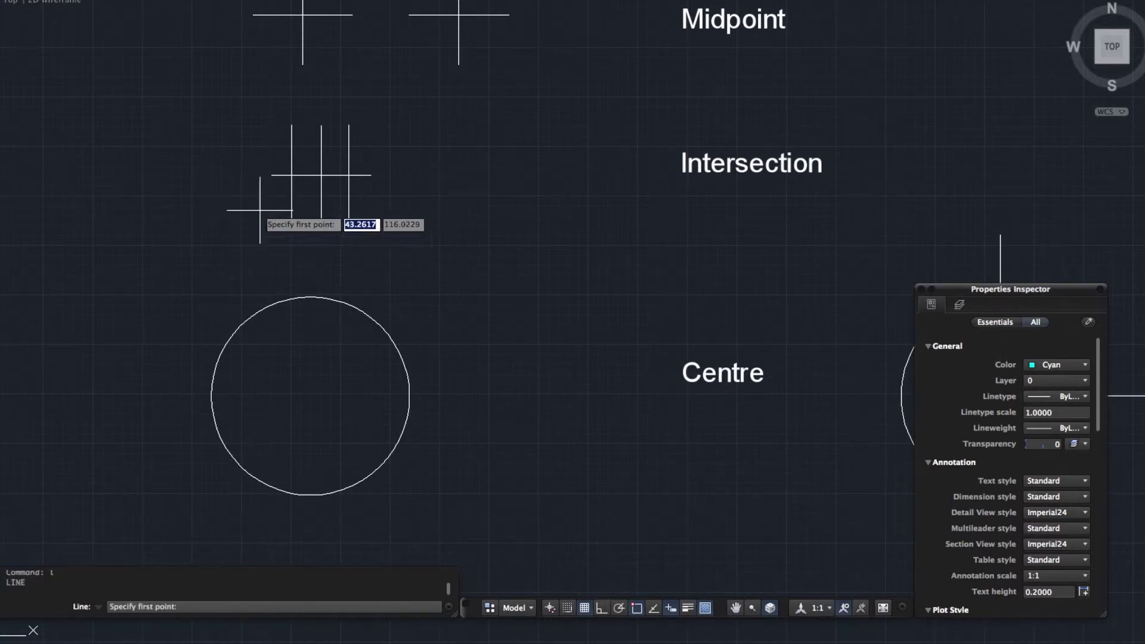
pyautogui.scroll(1, 266, 203)
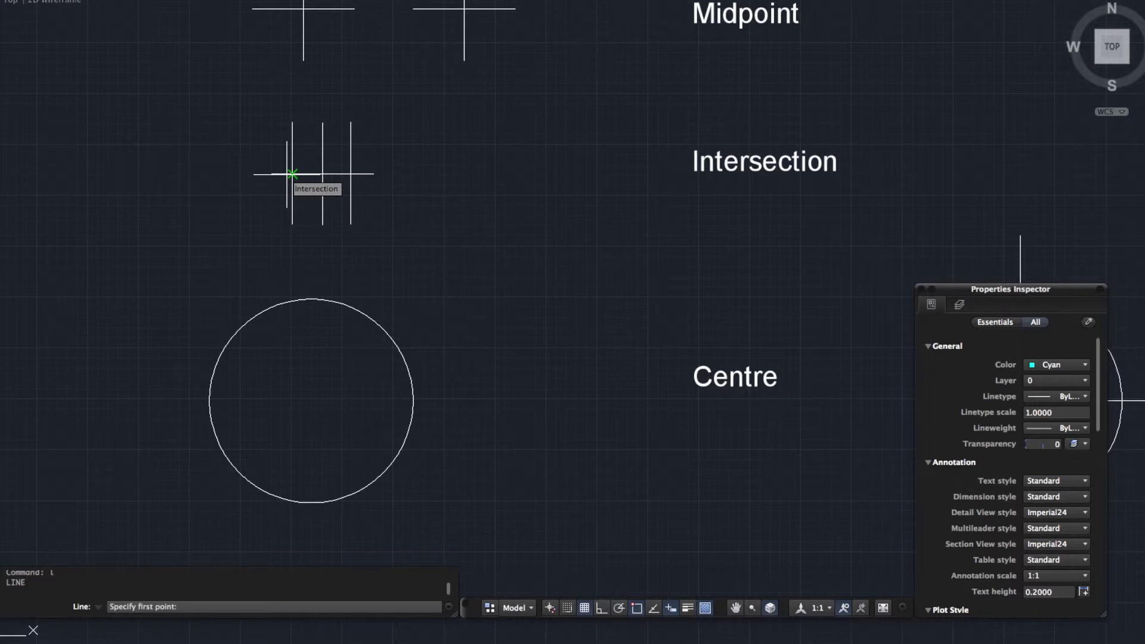
pyautogui.click(292, 173)
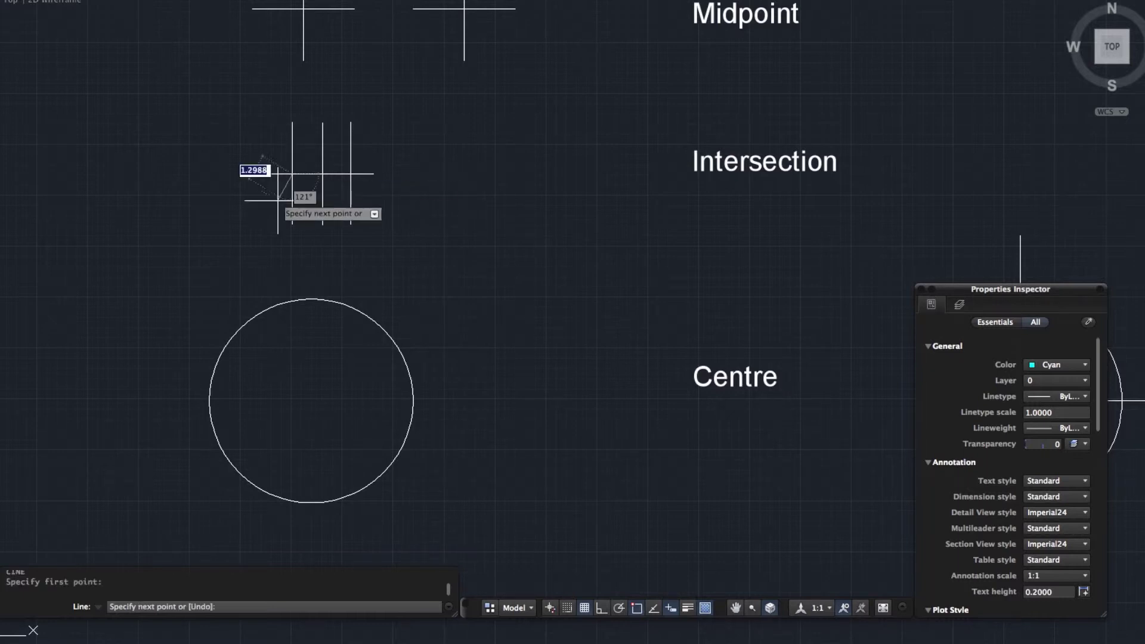
pyautogui.click(261, 219)
pyautogui.click(320, 246)
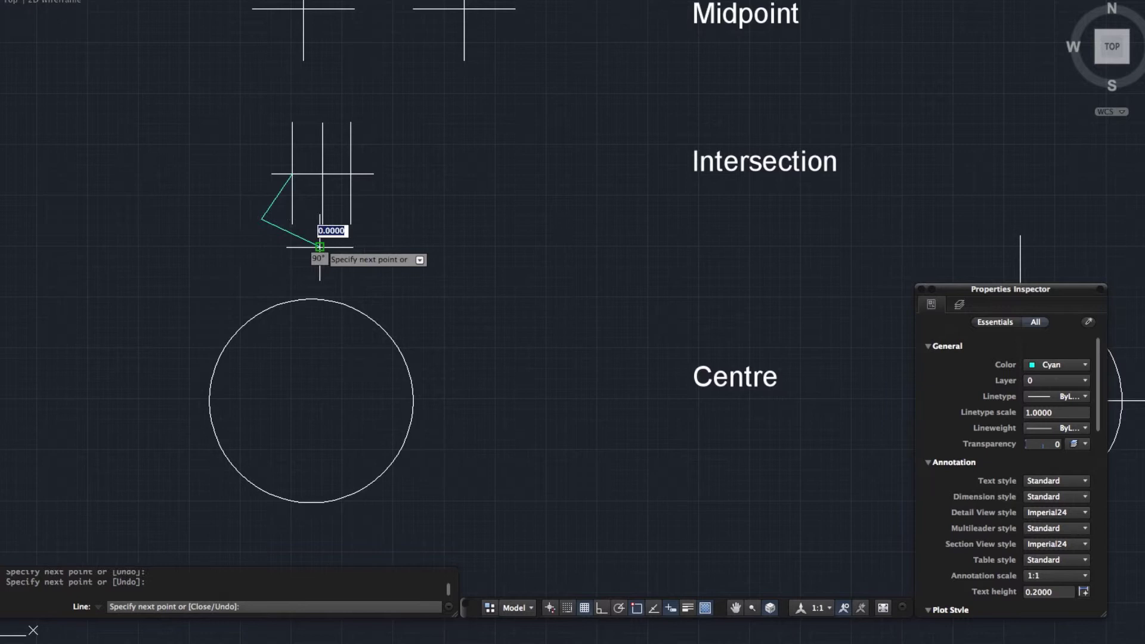
pyautogui.click(391, 235)
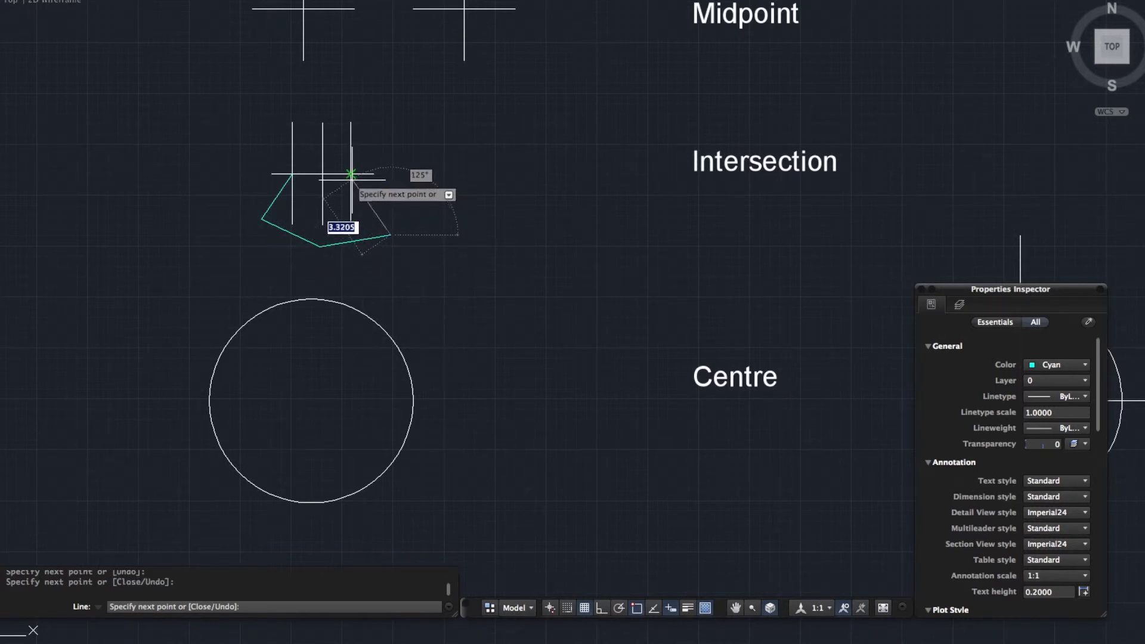
pyautogui.click(351, 174)
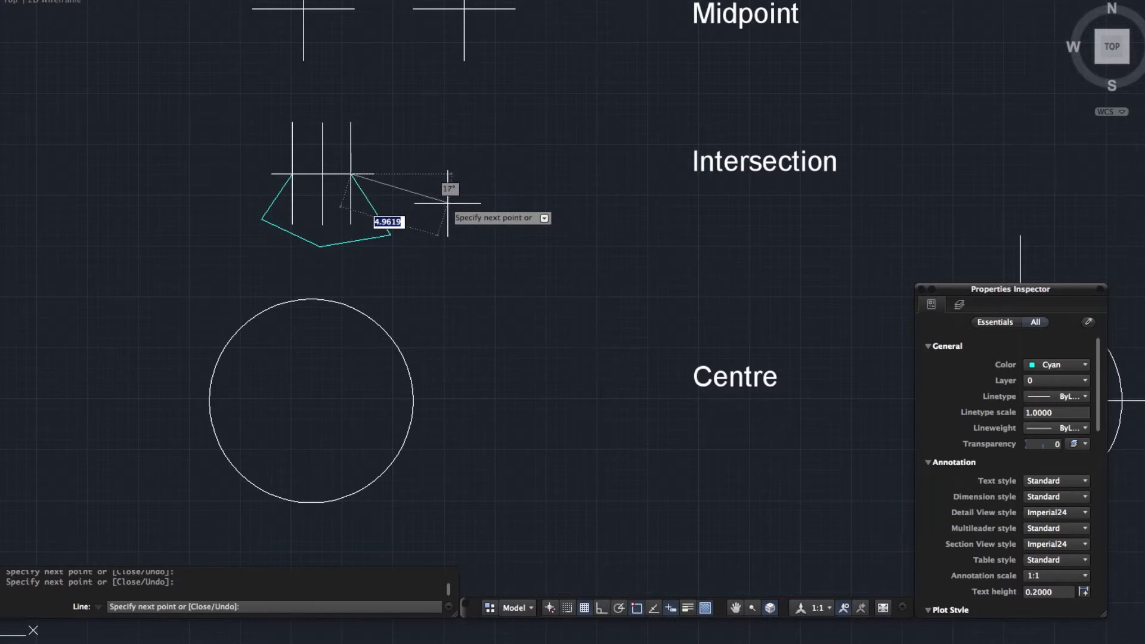
pyautogui.press('Return')
pyautogui.click(400, 224)
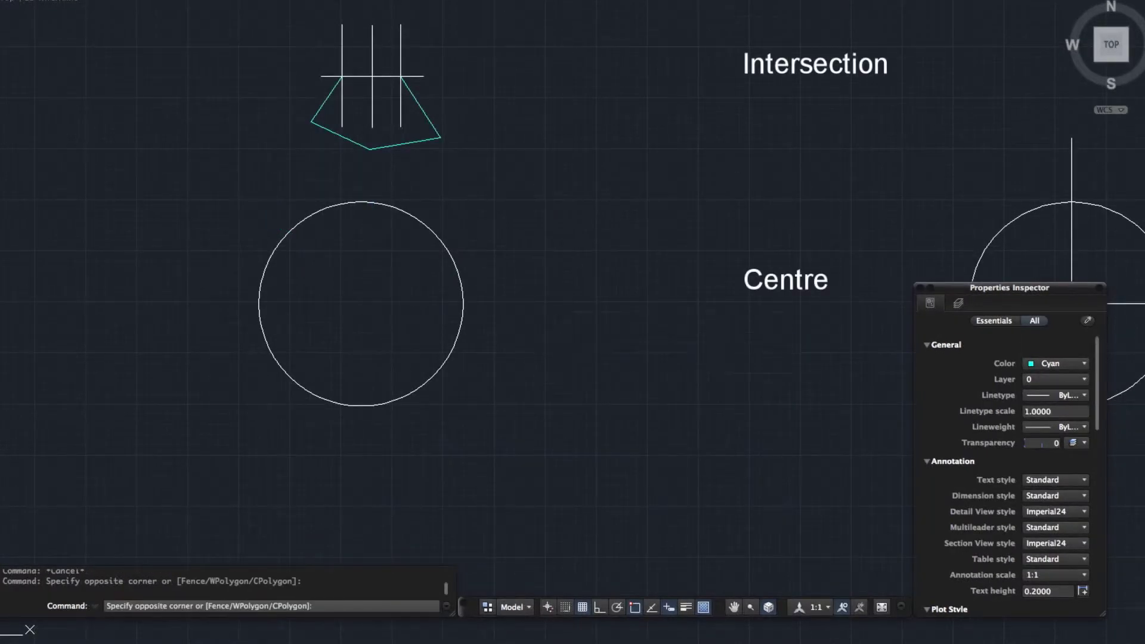
# Enable Center object snap and start a new line with L.
pyautogui.click(571, 345)
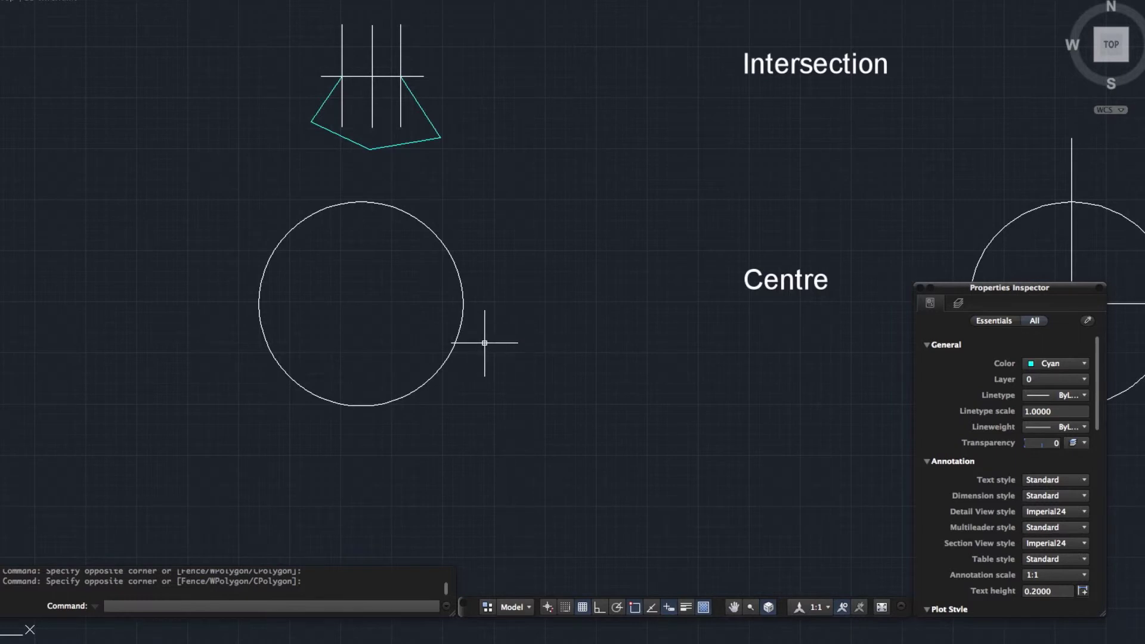
pyautogui.rightClick(638, 613)
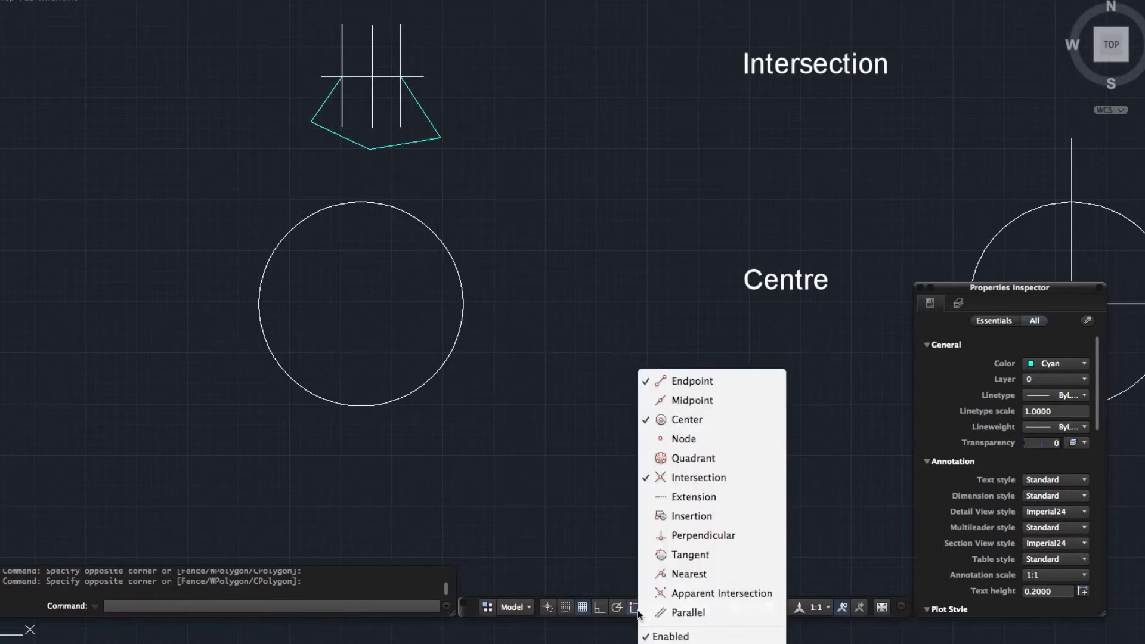
pyautogui.click(691, 420)
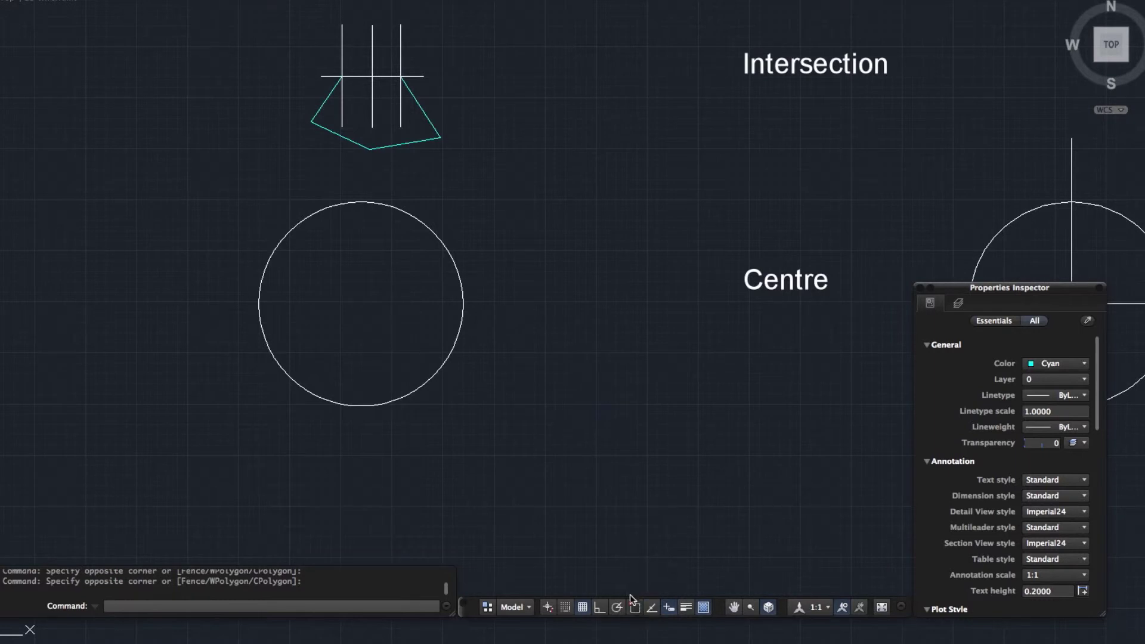
pyautogui.write('l')
pyautogui.press('Return')
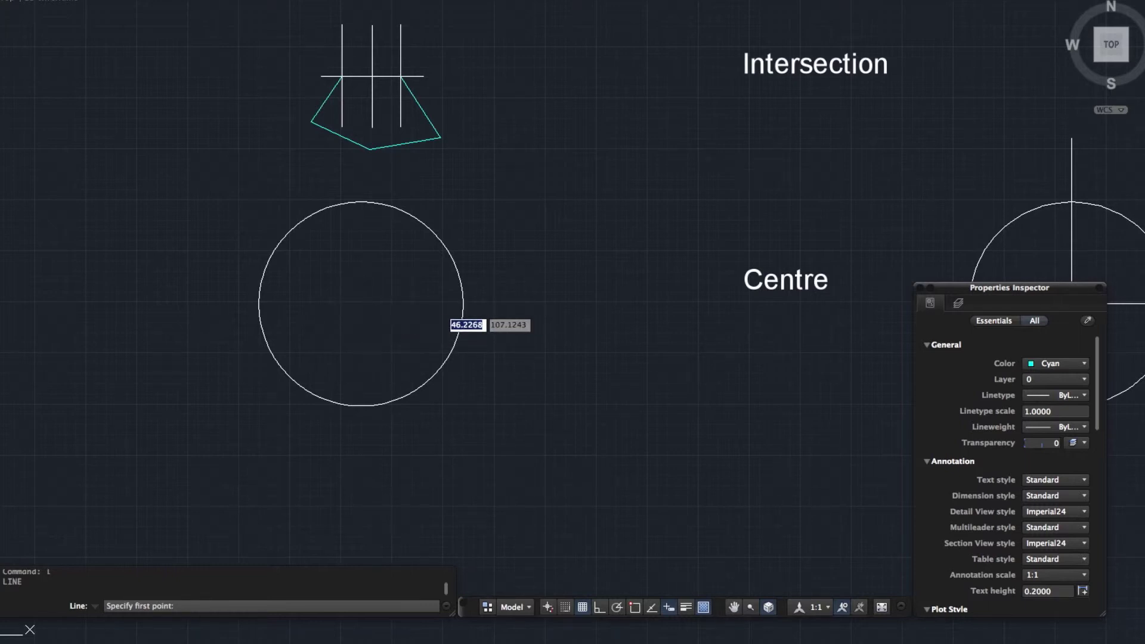
pyautogui.click(366, 311)
pyautogui.click(484, 212)
pyautogui.press('Return')
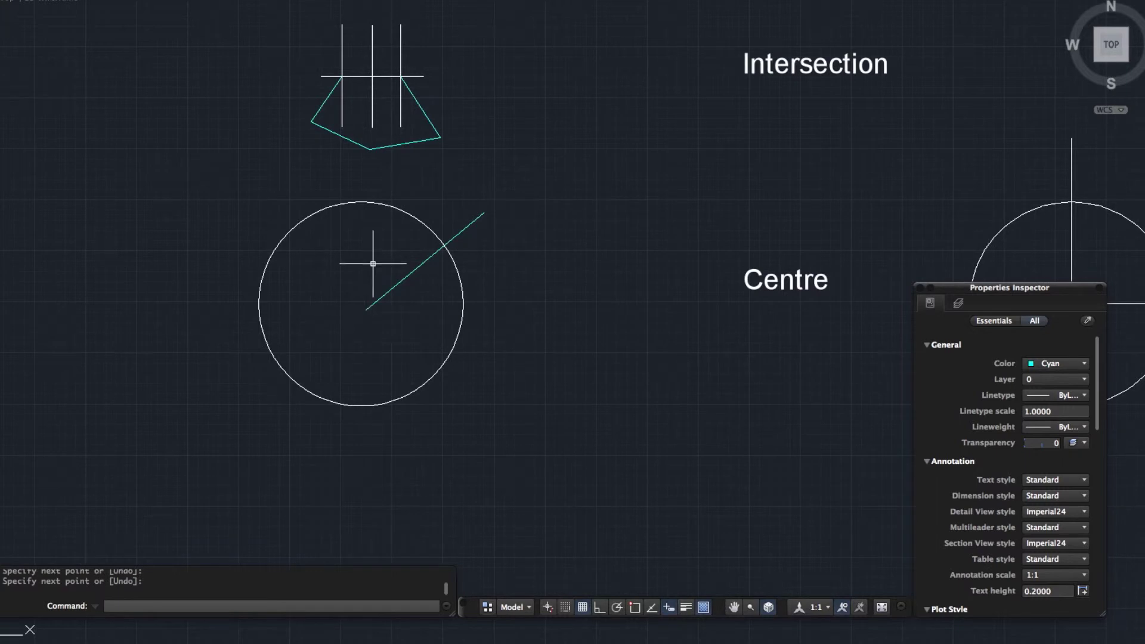
pyautogui.click(384, 319)
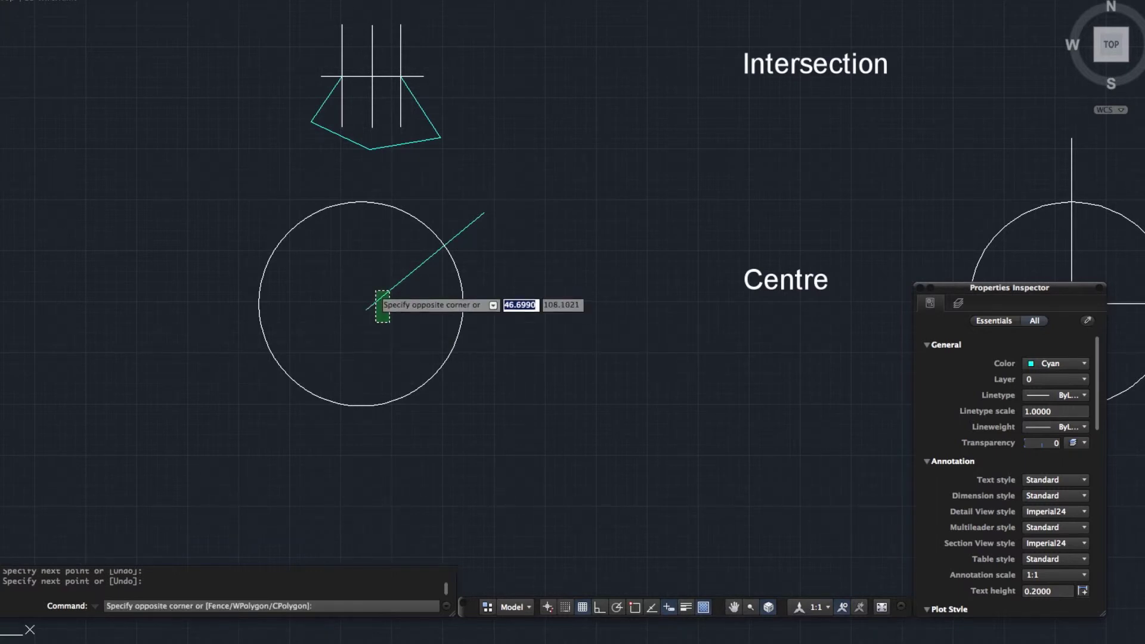
pyautogui.click(369, 287)
pyautogui.write('e')
pyautogui.press('Return')
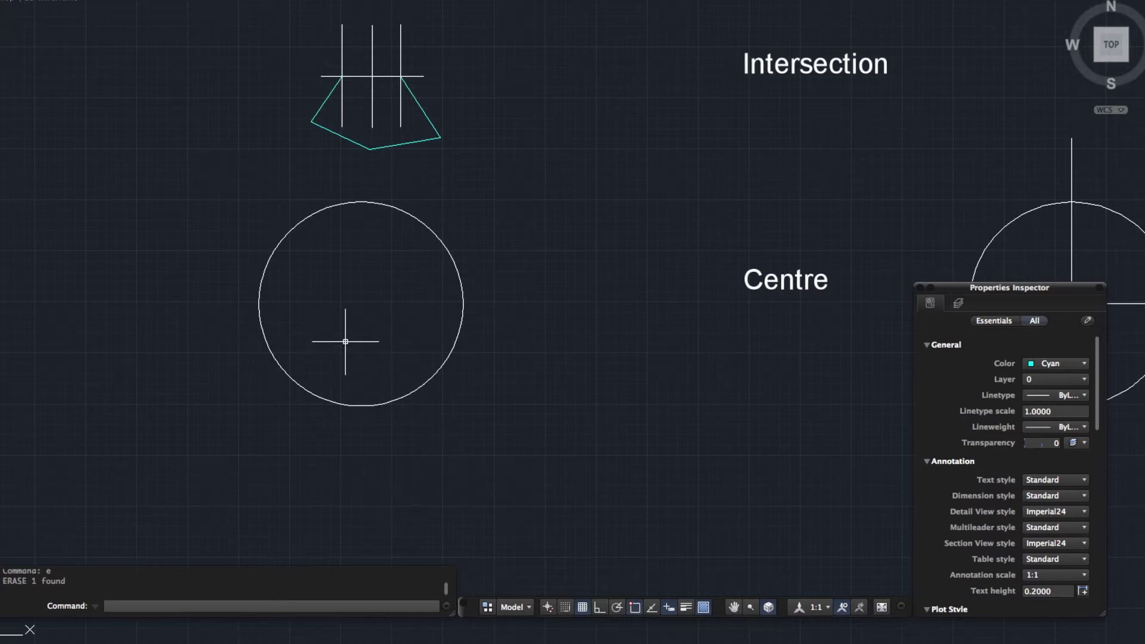
# Draw a cyan polyline from the Centre circle's snapped centre out past its right edge.
pyautogui.write('pl')
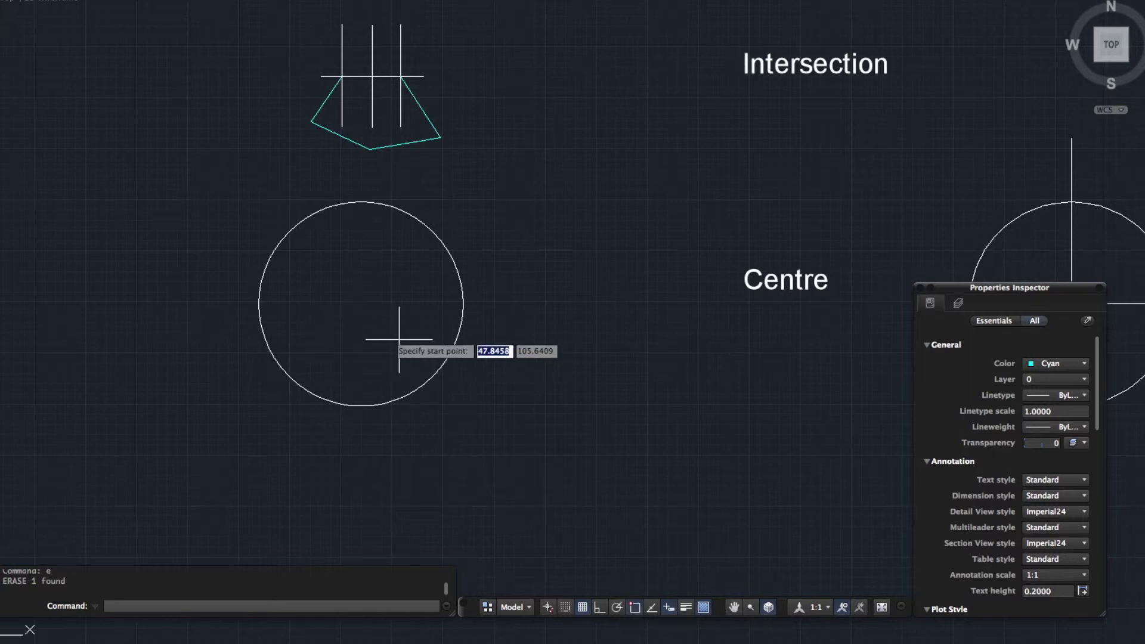
pyautogui.press('Return')
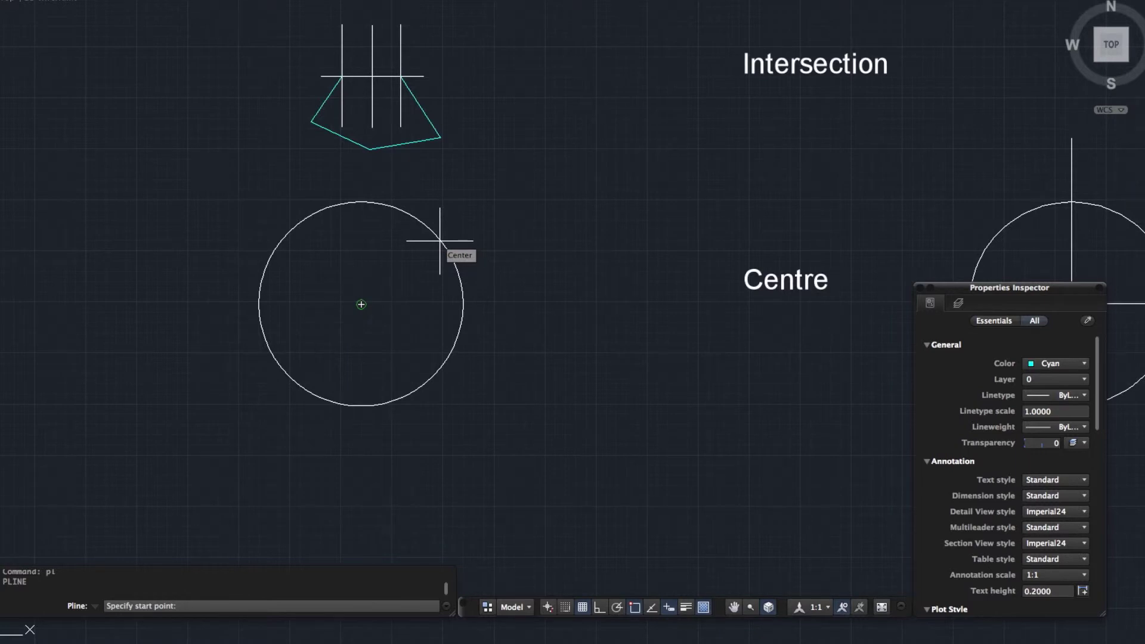
pyautogui.click(361, 303)
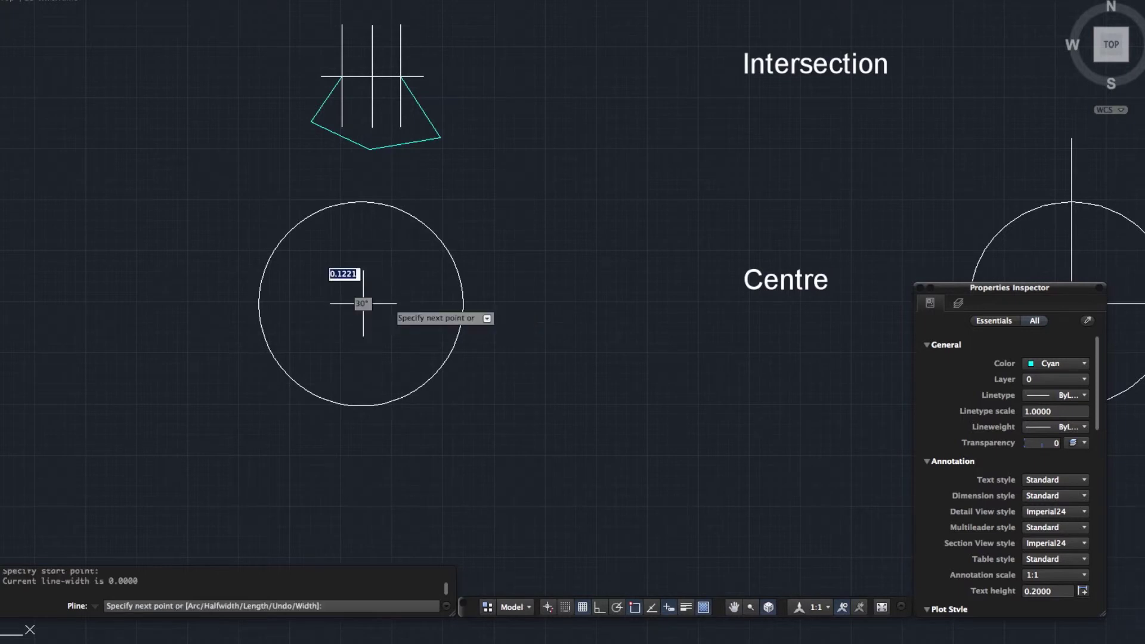
pyautogui.click(509, 295)
pyautogui.press('Return')
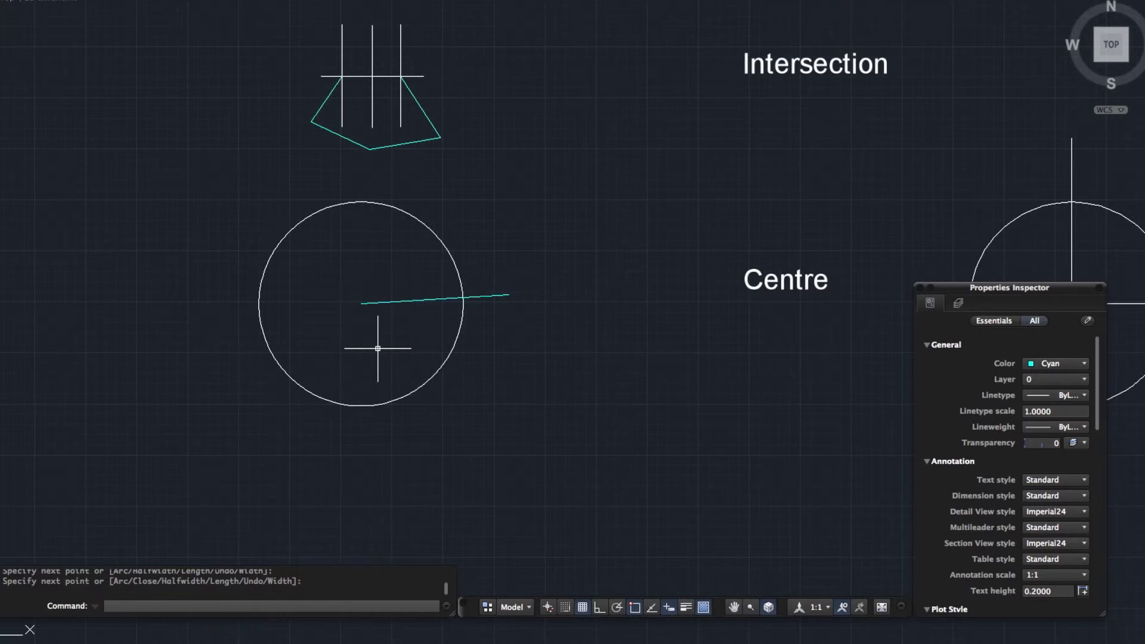
pyautogui.moveTo(510, 372)
pyautogui.mouseDown(button='middle')
pyautogui.moveTo(315, 366)
pyautogui.moveTo(336, 363)
pyautogui.mouseUp(button='middle')
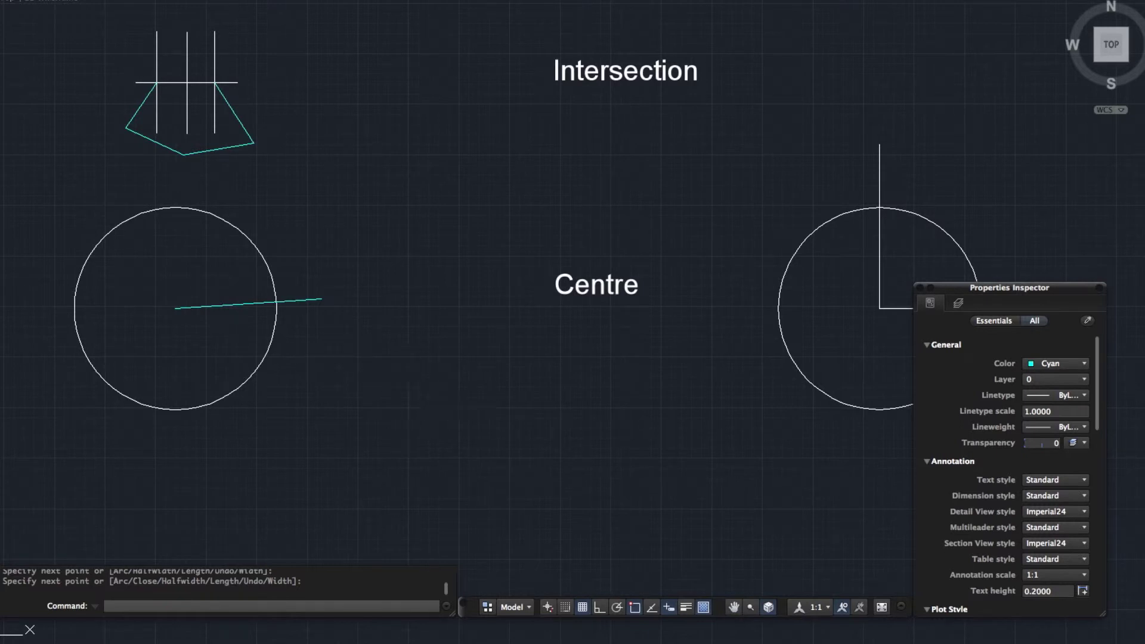
# Draw three cyan circles: a large one enclosing a small and a medium circle.
pyautogui.press('Return')
pyautogui.write('c')
pyautogui.press('Return')
pyautogui.click(394, 396)
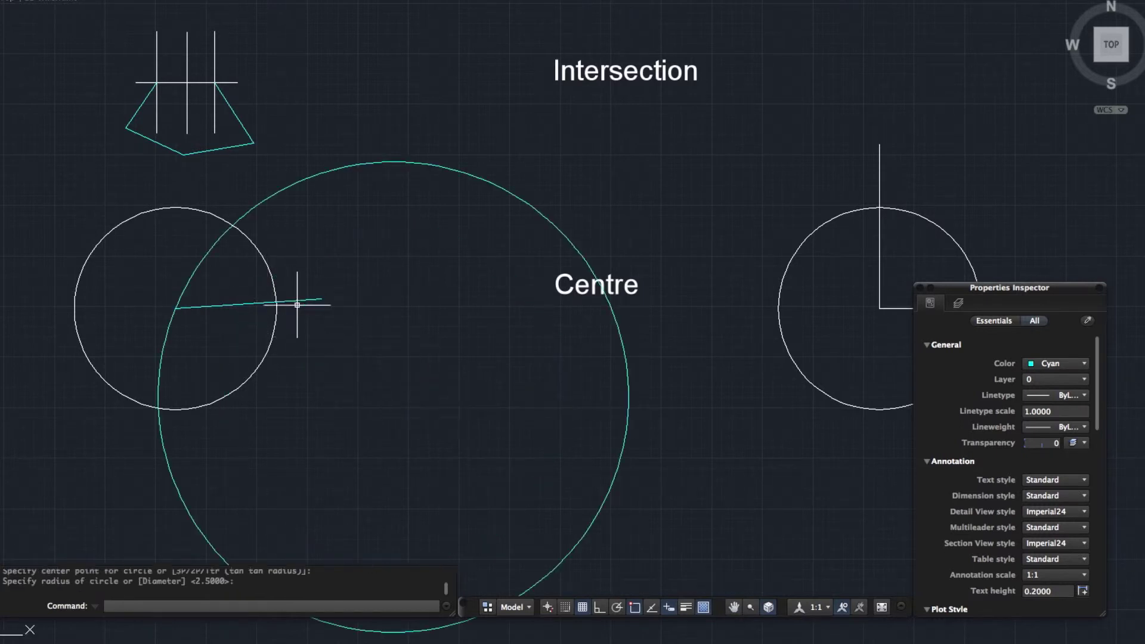
pyautogui.press('Return')
pyautogui.click(391, 221)
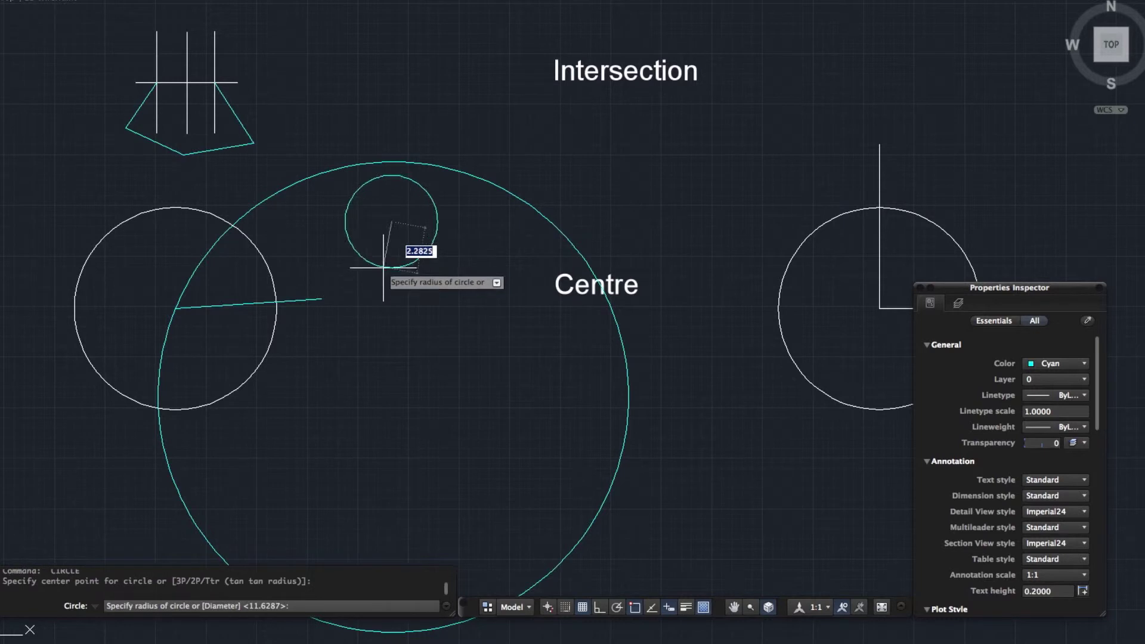
pyautogui.click(387, 266)
pyautogui.press('Return')
pyautogui.click(401, 345)
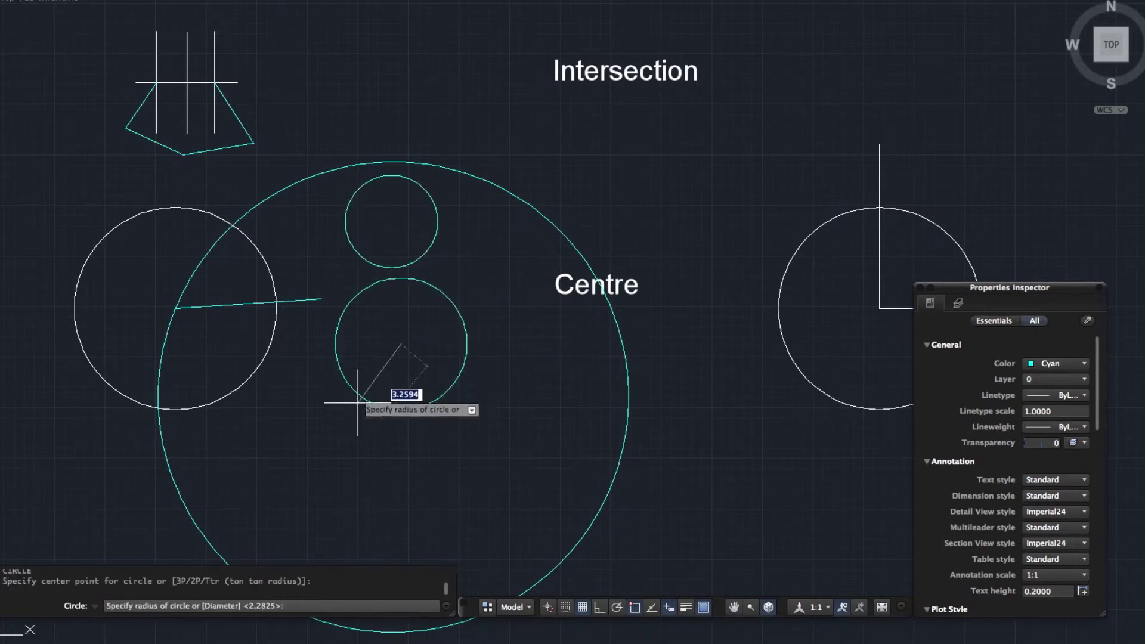
pyautogui.click(359, 426)
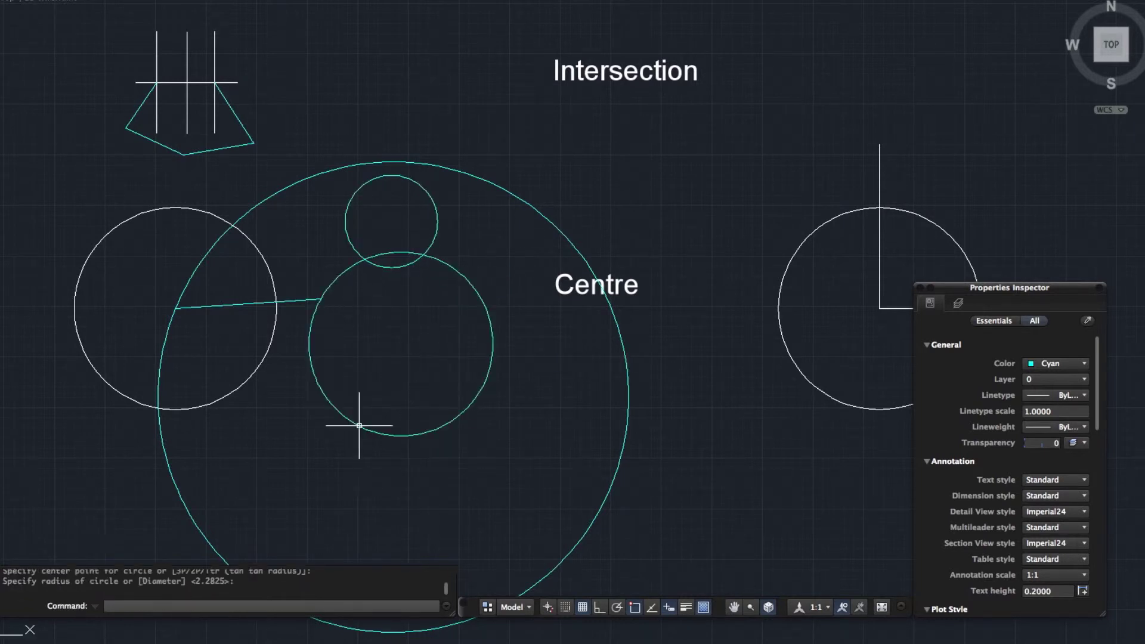
# Erase the trial cyan polyline from the left circle.
pyautogui.click(259, 308)
pyautogui.click(263, 306)
pyautogui.write('e')
pyautogui.press('Return')
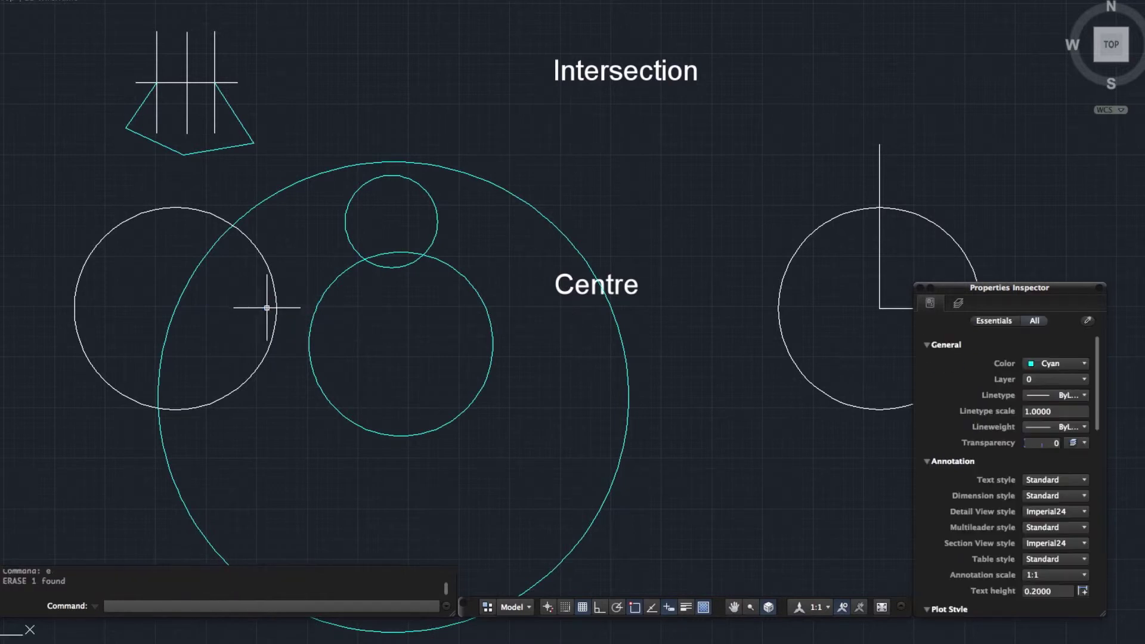
pyautogui.moveTo(455, 352); pyautogui.dragTo(460, 292, button='middle')
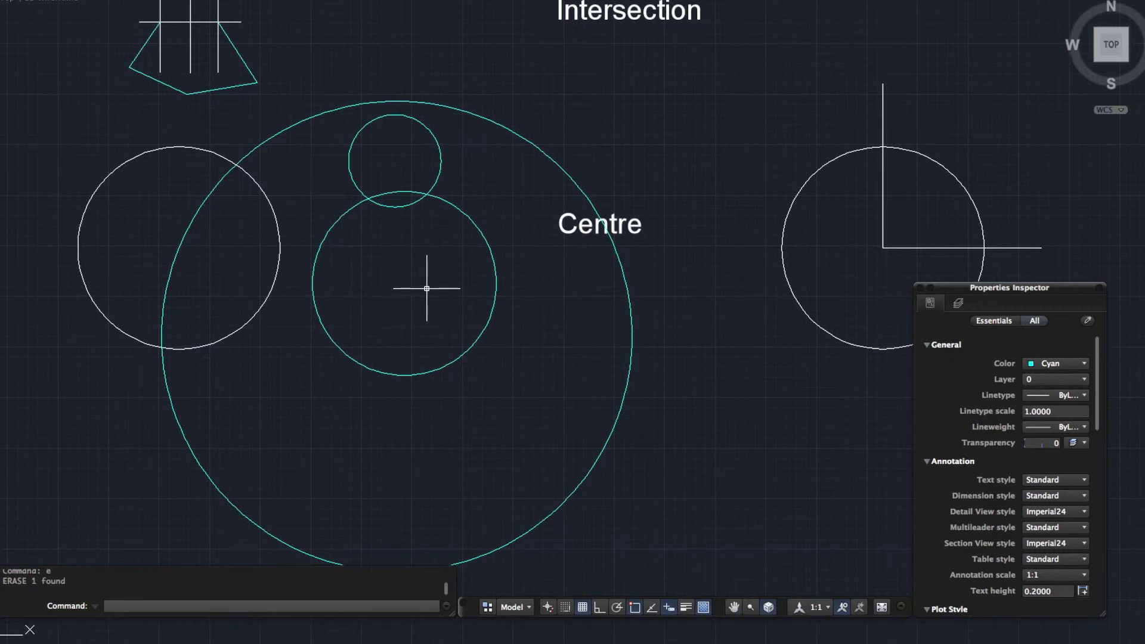
# Draw a cyan line from the medium circle's snapped centre to a point past its right edge.
pyautogui.write('l')
pyautogui.press('Return')
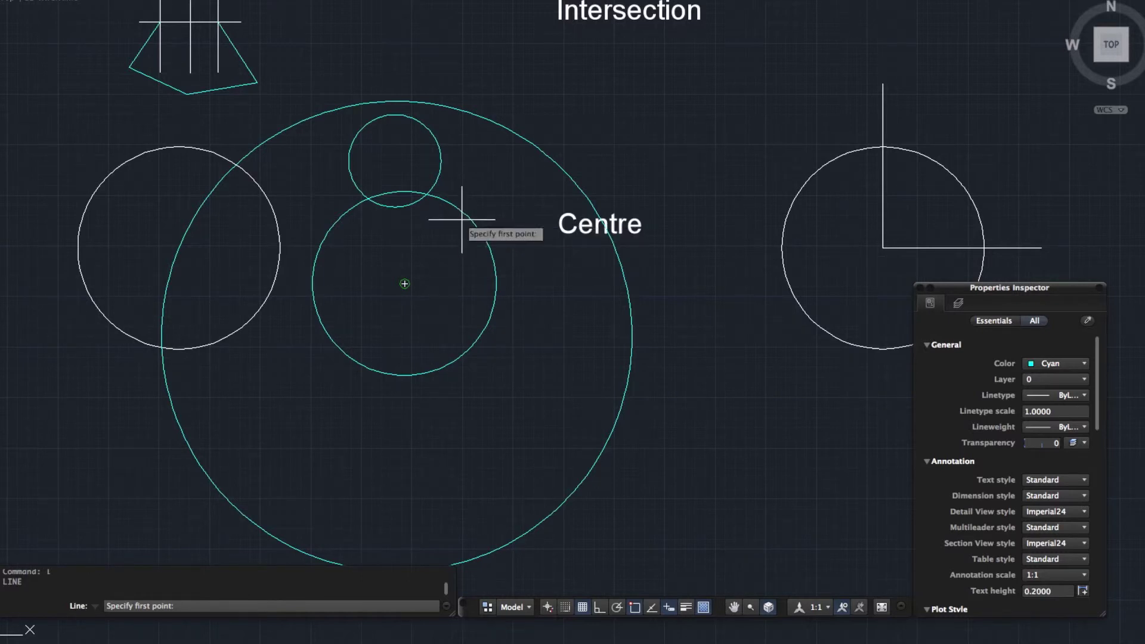
pyautogui.click(404, 283)
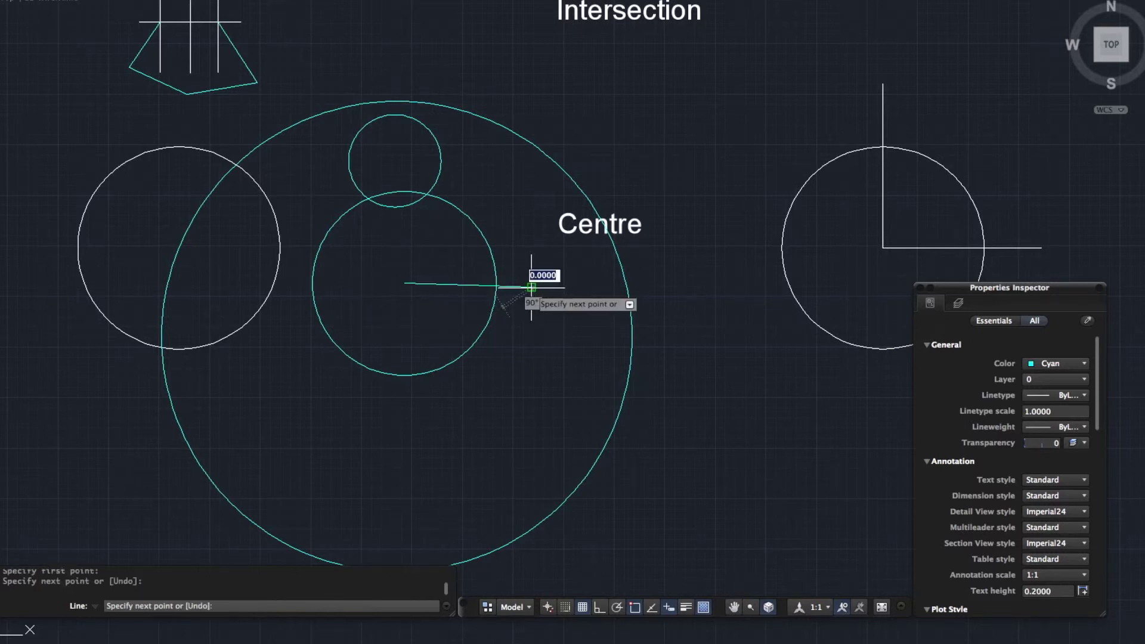
pyautogui.click(529, 286)
pyautogui.press('Return')
# Zoom out and select the big cyan circle with a crossing window.
pyautogui.scroll(-2, 578, 302)
pyautogui.scroll(-3, 561, 308)
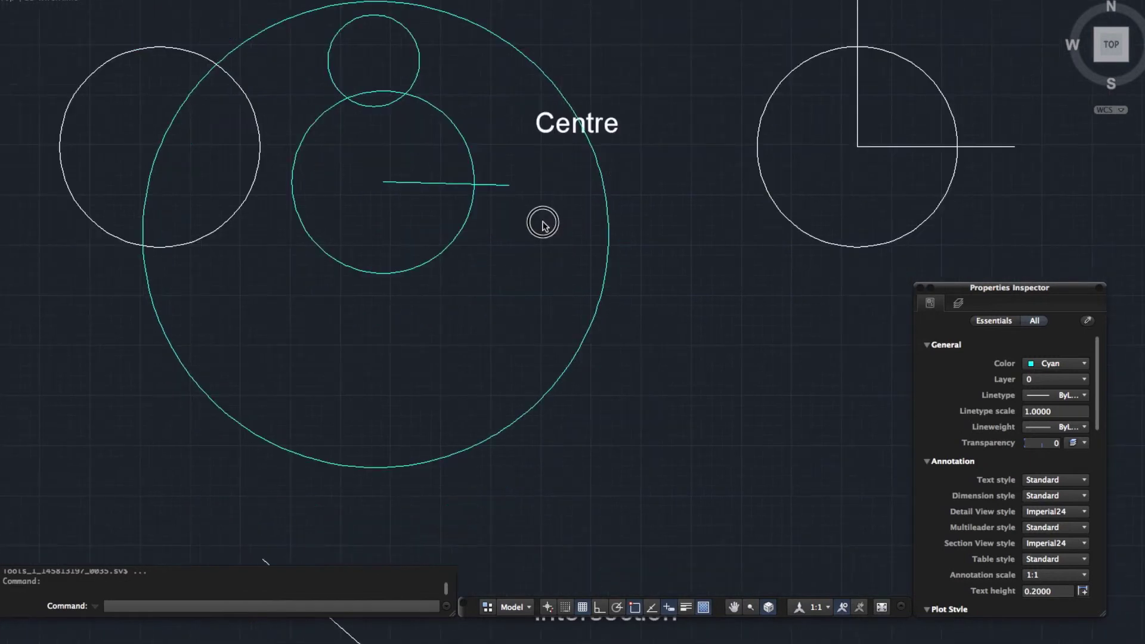
pyautogui.click(643, 348)
pyautogui.write('e')
pyautogui.press('Return')
pyautogui.click(561, 293)
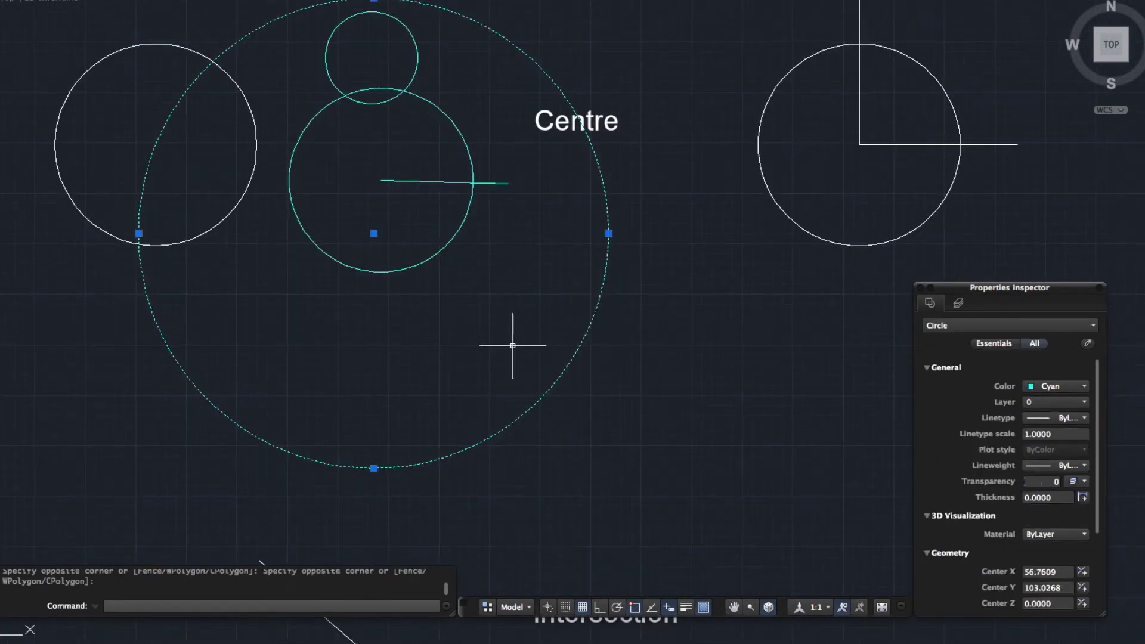
# Erase the big cyan circle, then zoom and pan to the Intersection exercise's angled lines.
pyautogui.write('e')
pyautogui.press('Return')
pyautogui.scroll(-5, 511, 340)
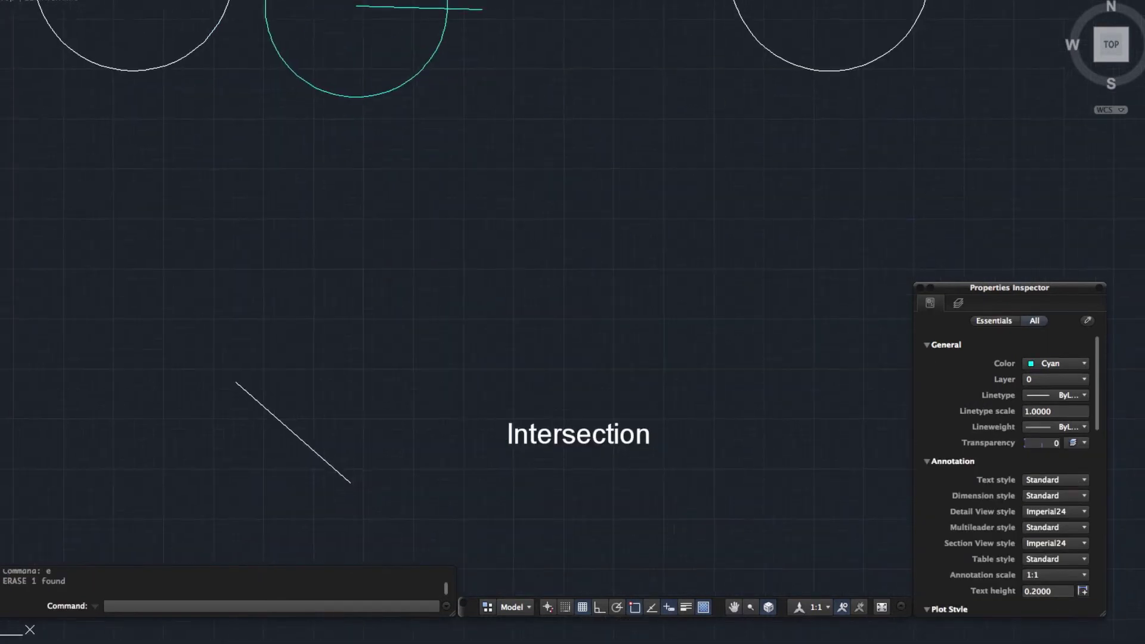
pyautogui.scroll(-6, 513, 332)
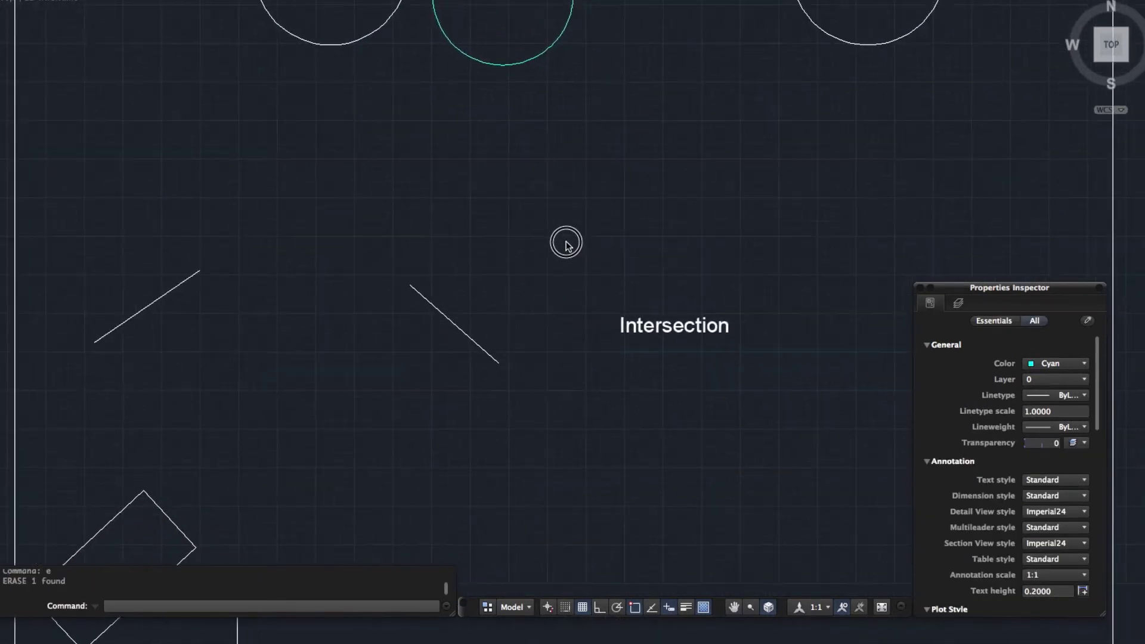
pyautogui.scroll(-1, 566, 243)
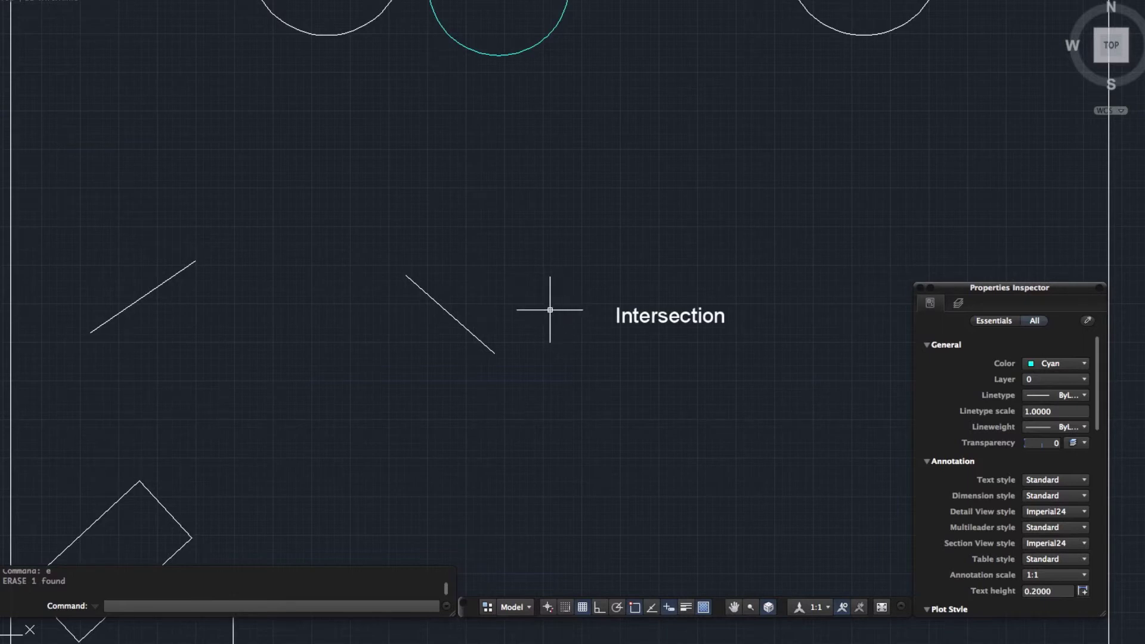
pyautogui.moveTo(549, 312); pyautogui.dragTo(601, 299, button='middle')
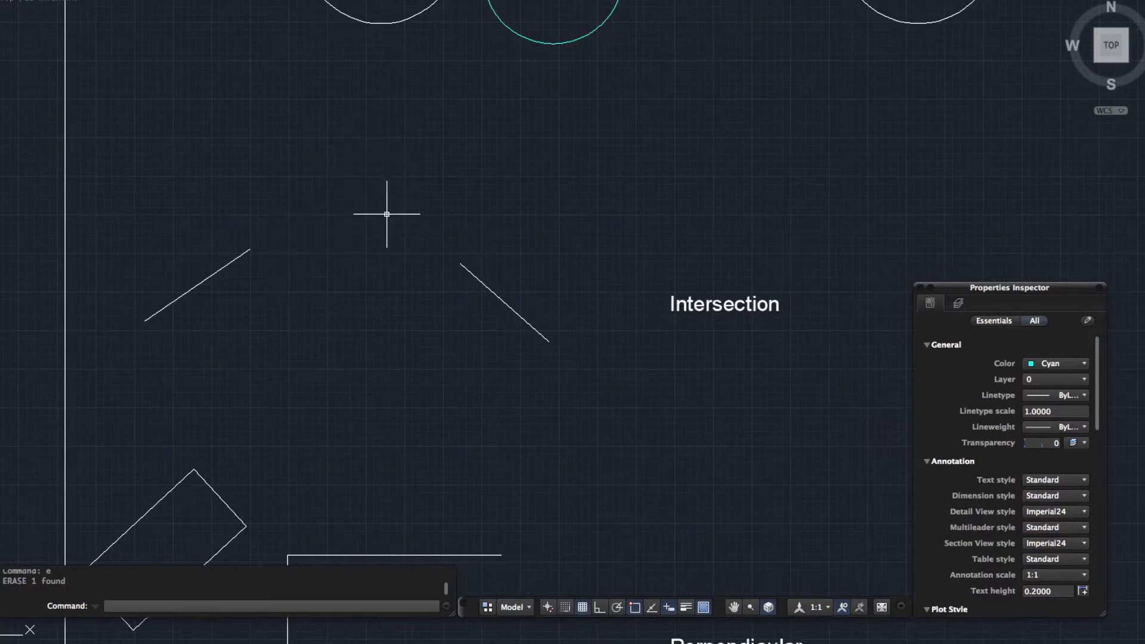
pyautogui.press('Return')
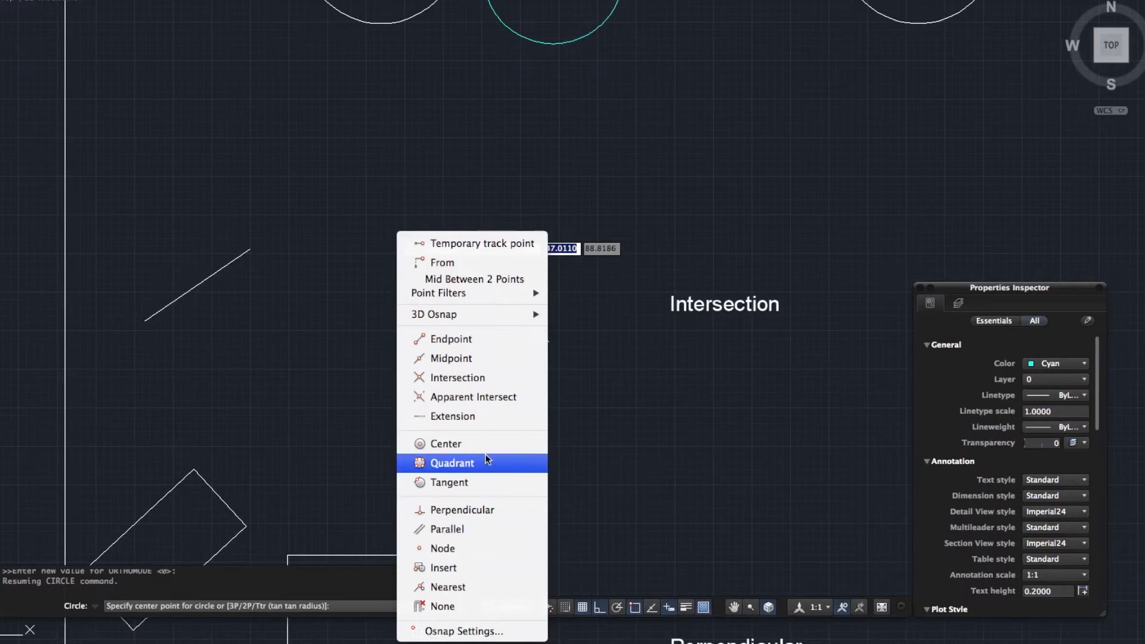
# Draw a circle centred on the extended intersection of the two angled lines, then recentre the view.
pyautogui.click(483, 379)
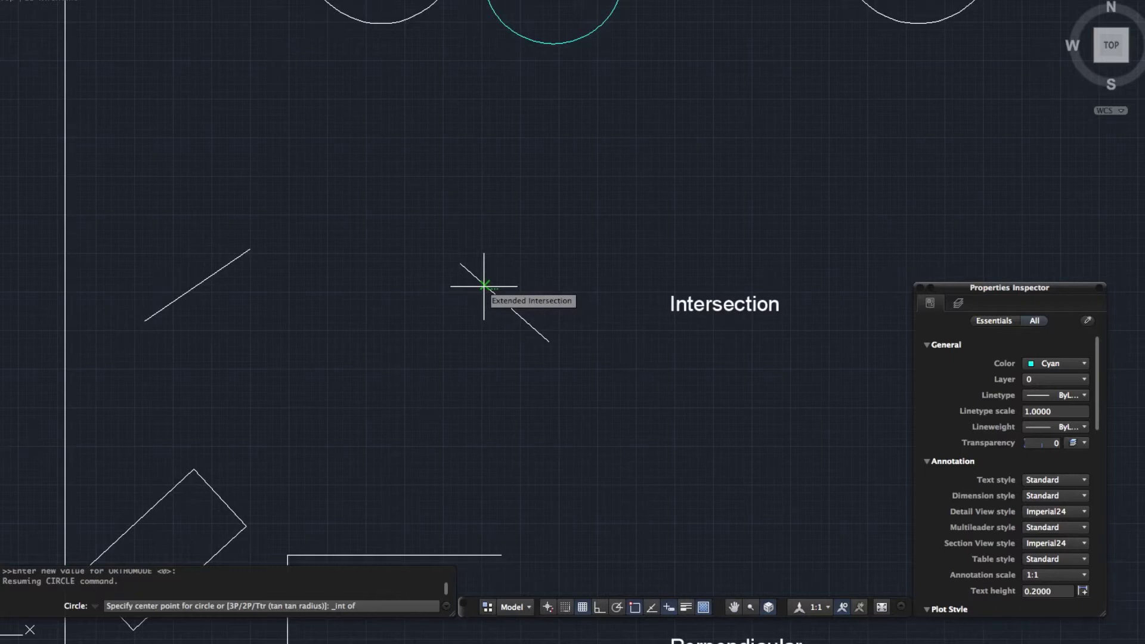
pyautogui.click(483, 286)
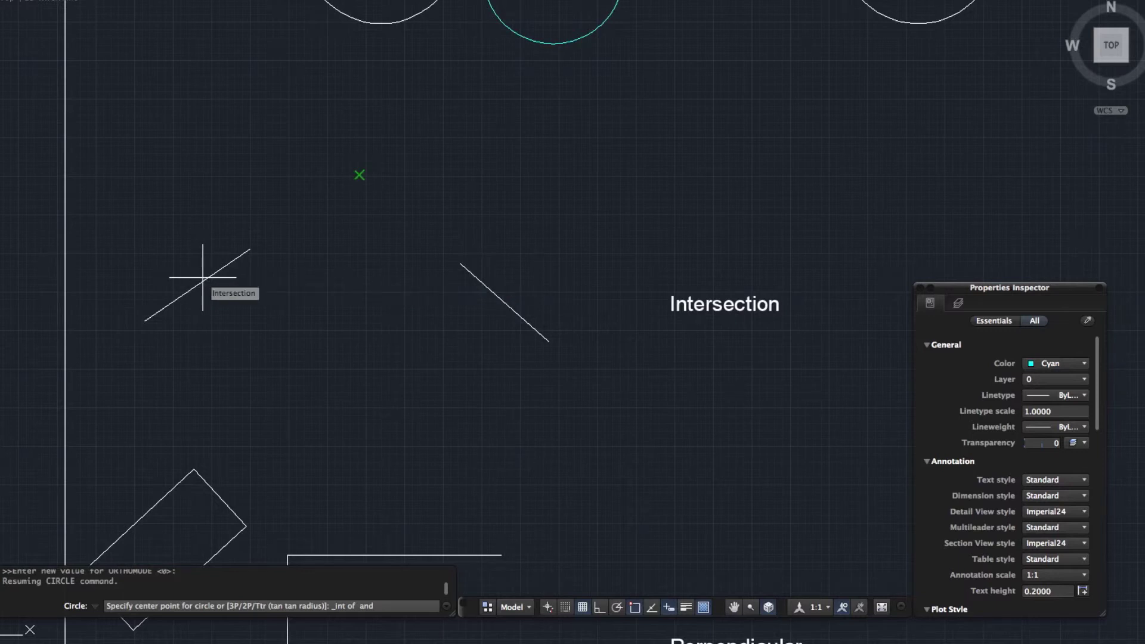
pyautogui.click(204, 281)
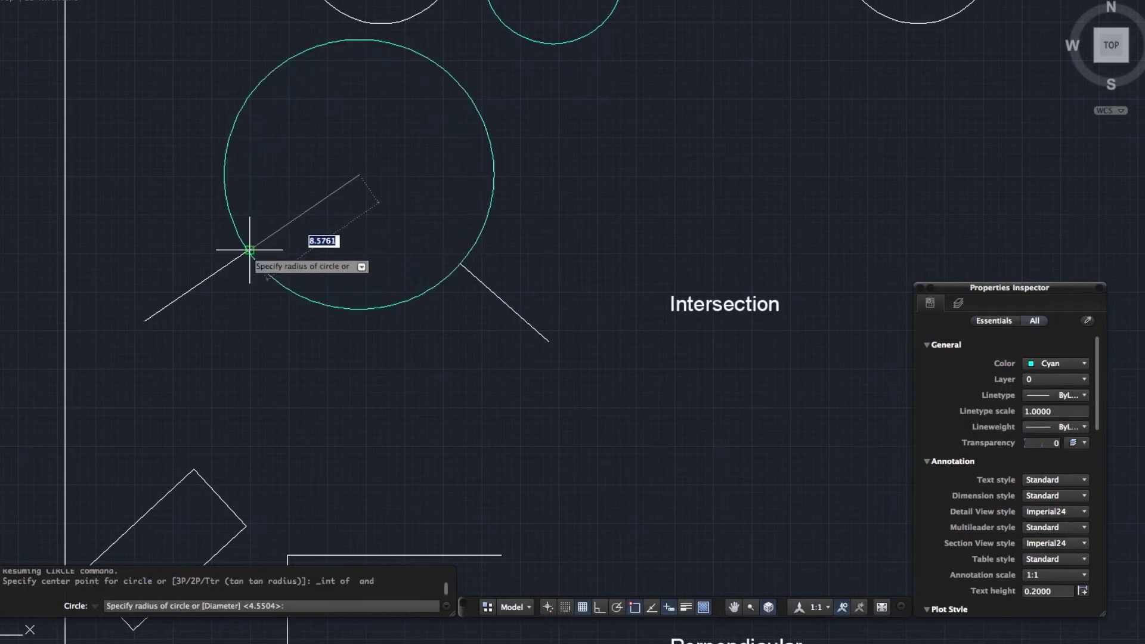
pyautogui.click(376, 301)
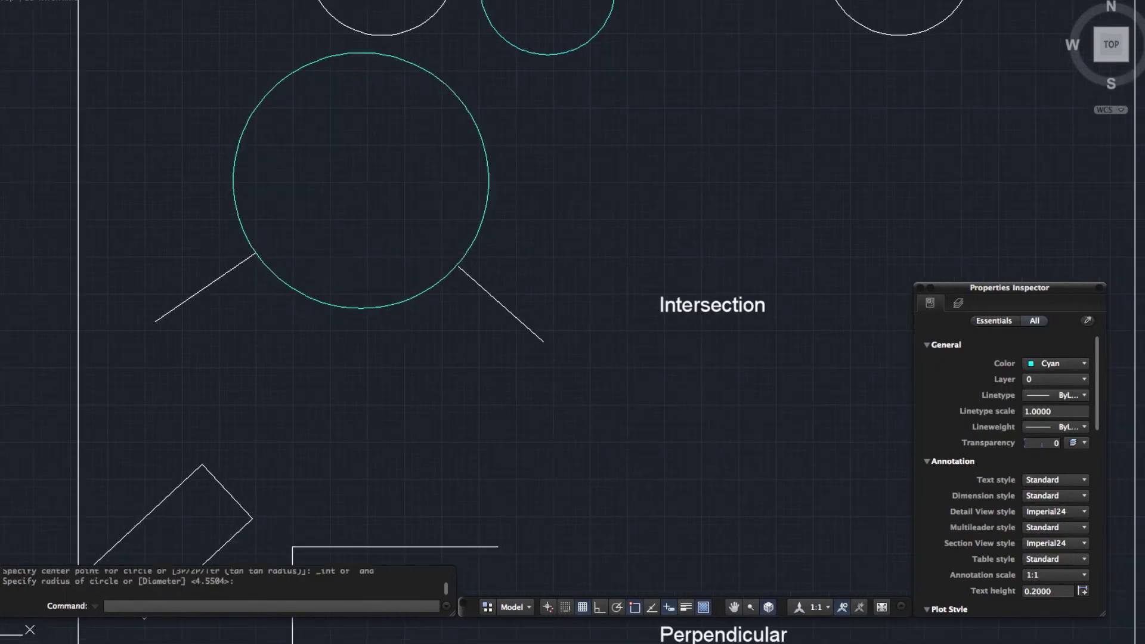
pyautogui.moveTo(382, 310); pyautogui.dragTo(375, 361, button='middle')
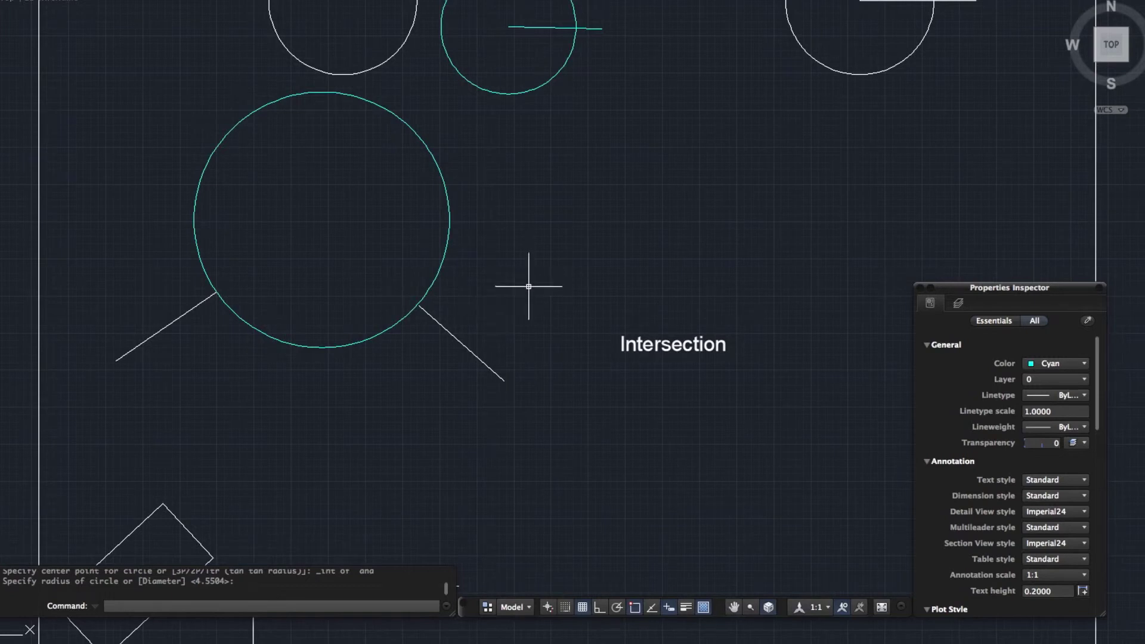
# Pan to the Perpendicular exercise and make sure Perpendicular object snap is ticked.
pyautogui.moveTo(514, 238); pyautogui.dragTo(508, 102, button='middle')
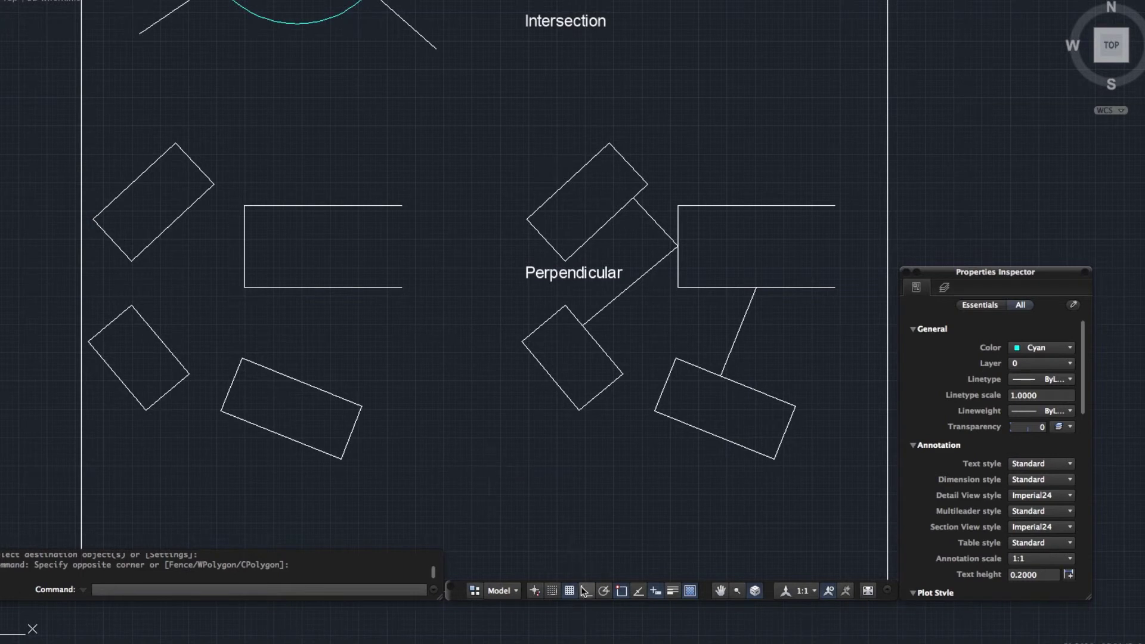
pyautogui.rightClick(607, 592)
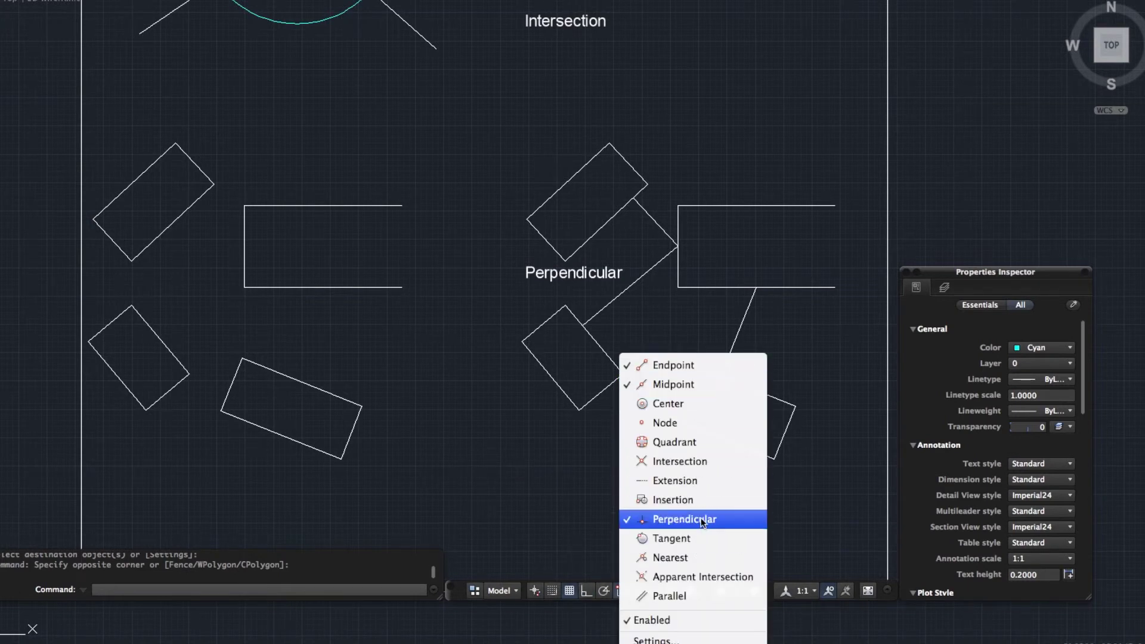
pyautogui.click(424, 480)
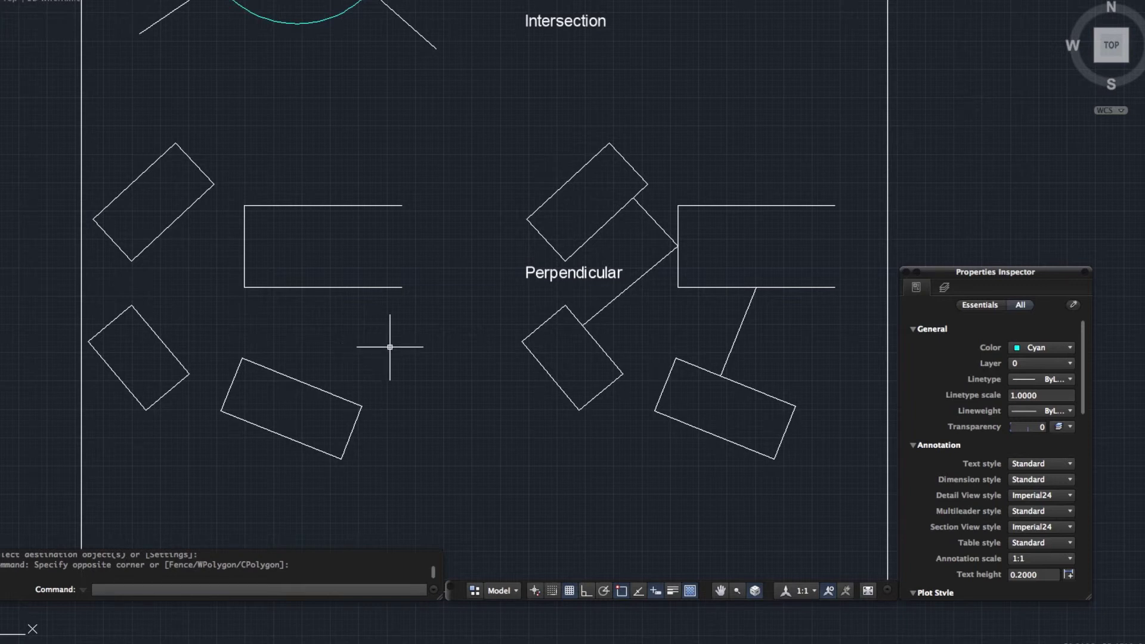
# Draw a line from the open rectangle's left-edge midpoint perpendicular to the upper-left tilted rectangle.
pyautogui.write('l')
pyautogui.press('Return')
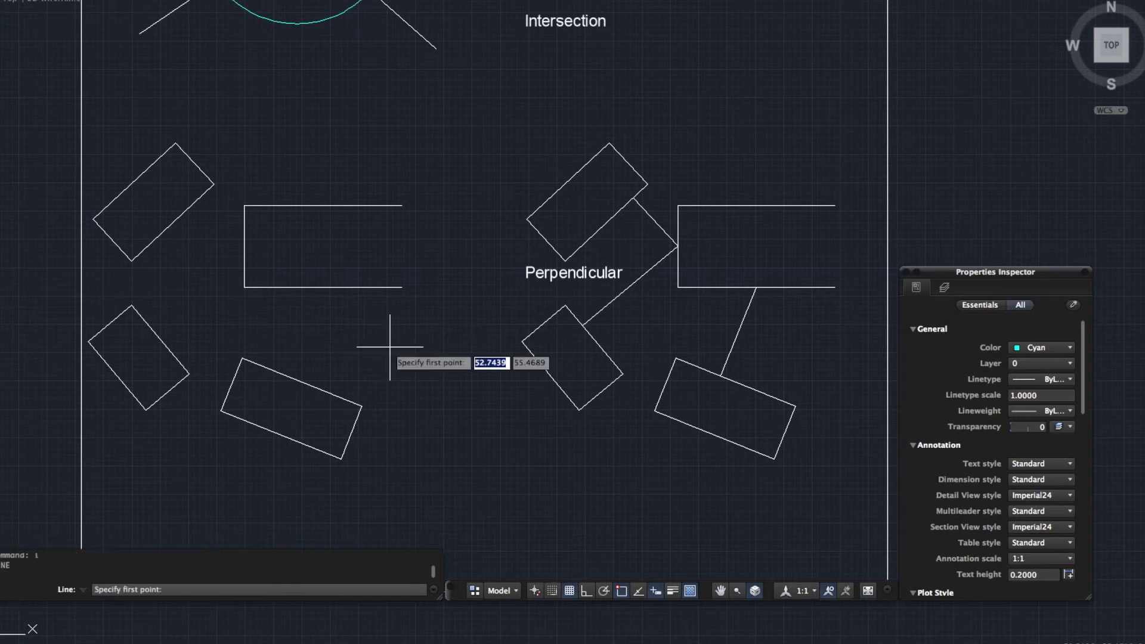
pyautogui.click(244, 246)
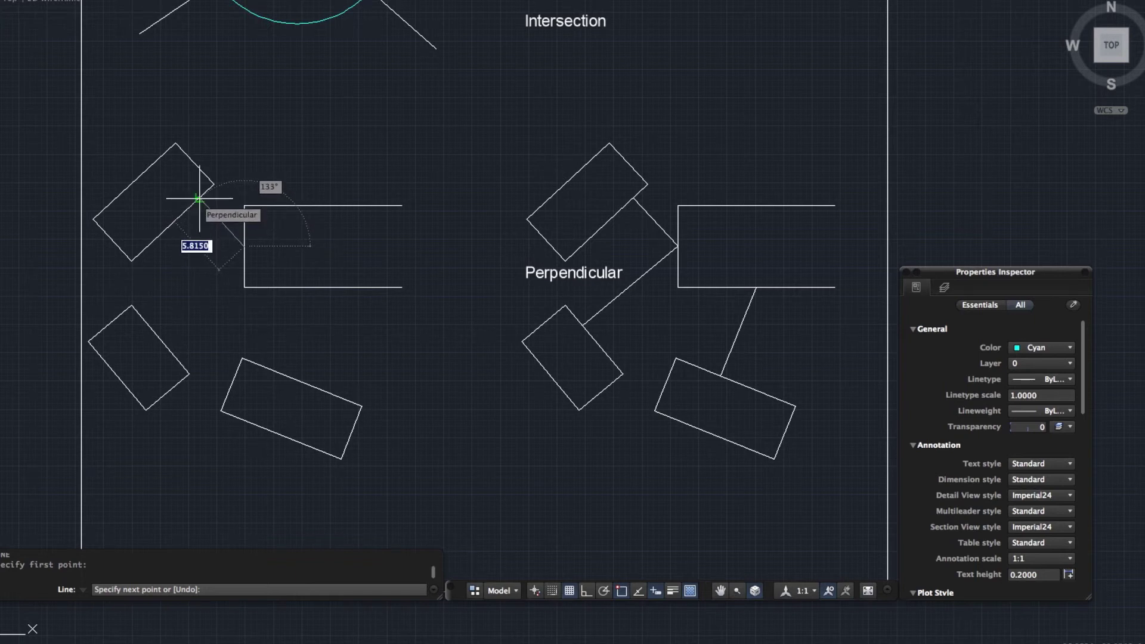
pyautogui.click(199, 201)
pyautogui.press('Return')
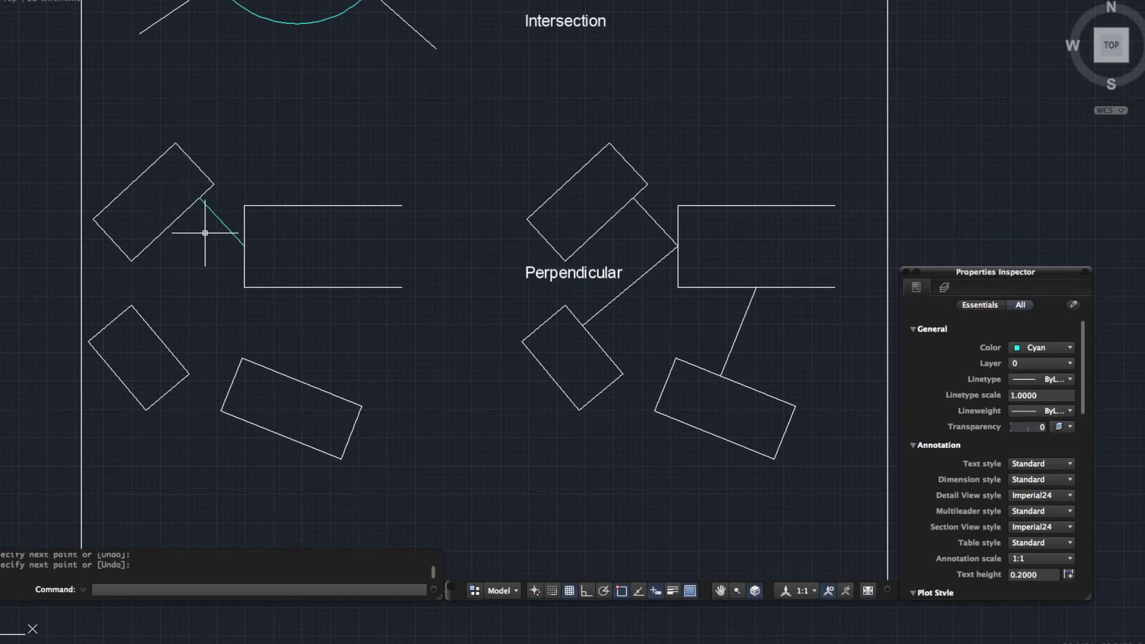
# Draw a PL polyline from the first line's endpoint perpendicular onto the lower-left tilted rectangle.
pyautogui.write('pl')
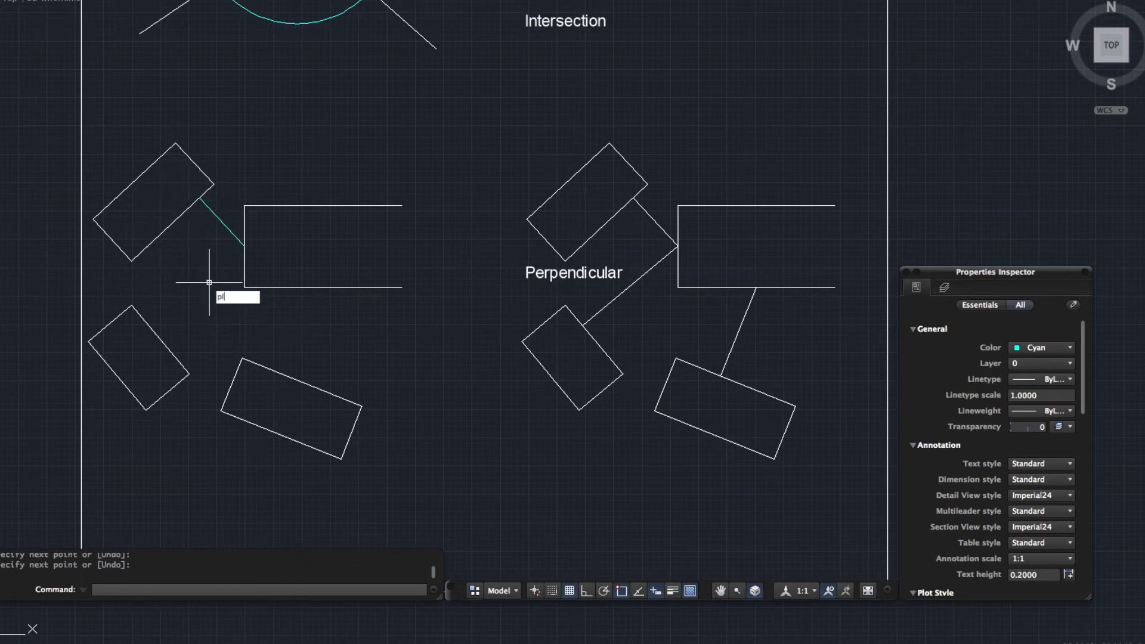
pyautogui.press('Return')
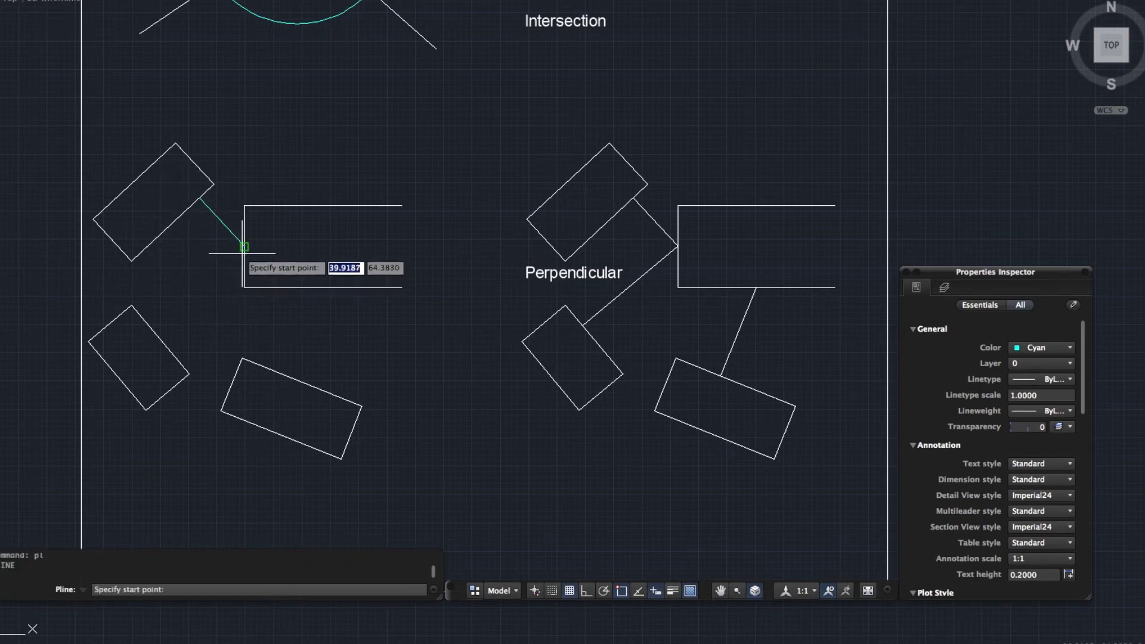
pyautogui.click(244, 246)
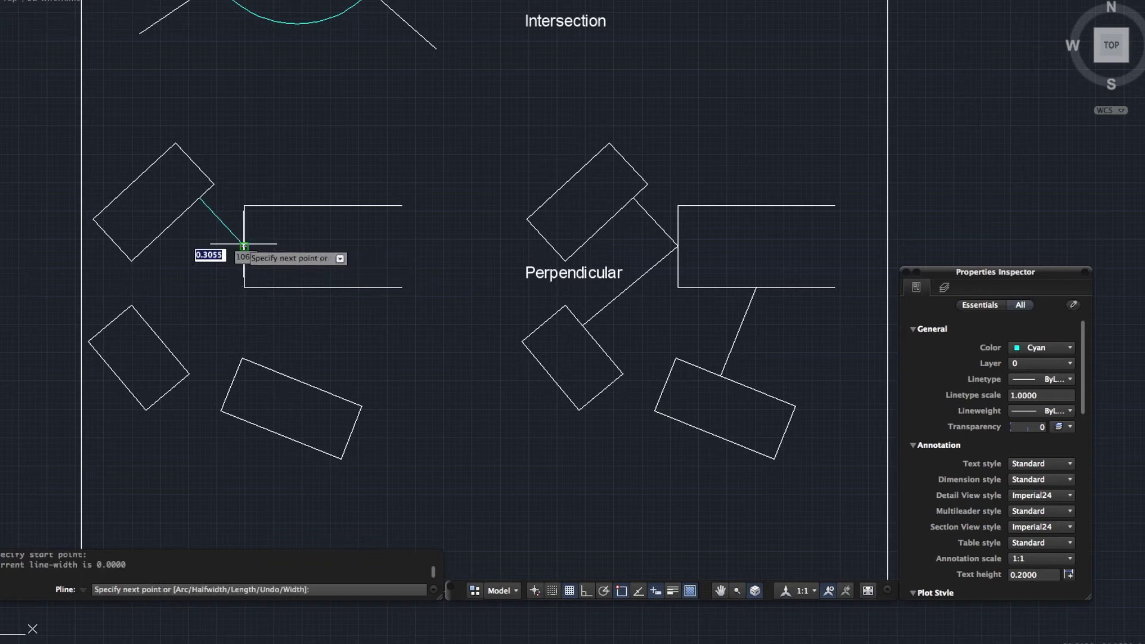
pyautogui.click(149, 327)
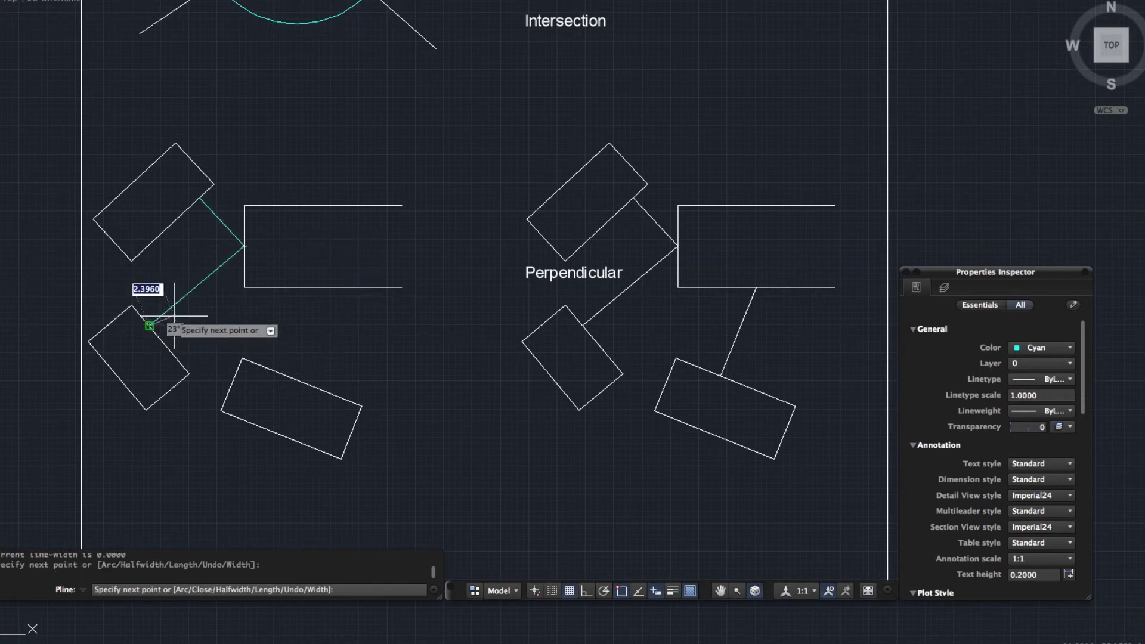
pyautogui.press('Return')
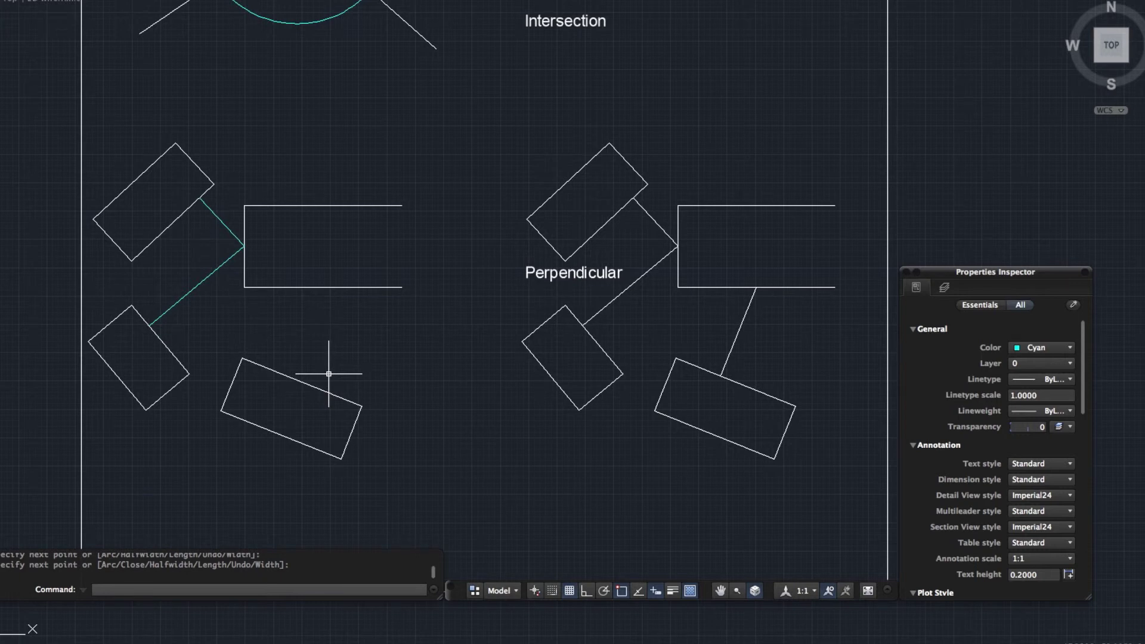
# Draw a line starting perpendicular on the bottom rectangle's upper edge, ending on the open rectangle's lower edge.
pyautogui.write('L')
pyautogui.press('Return')
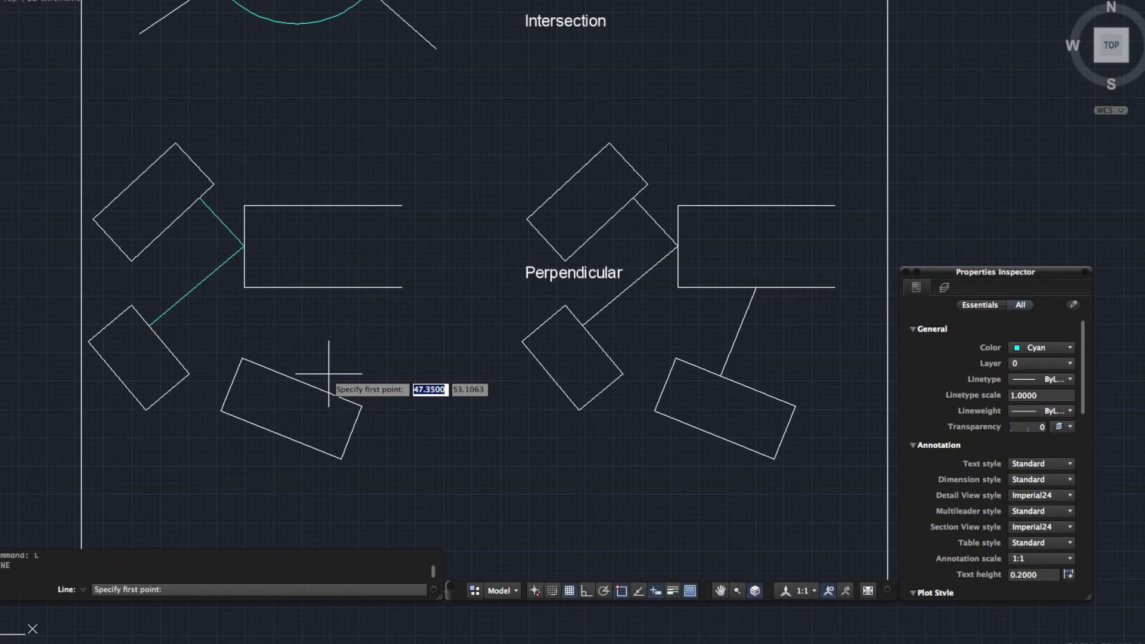
pyautogui.keyDown('shift'); pyautogui.rightClick(329, 374); pyautogui.keyUp('shift')
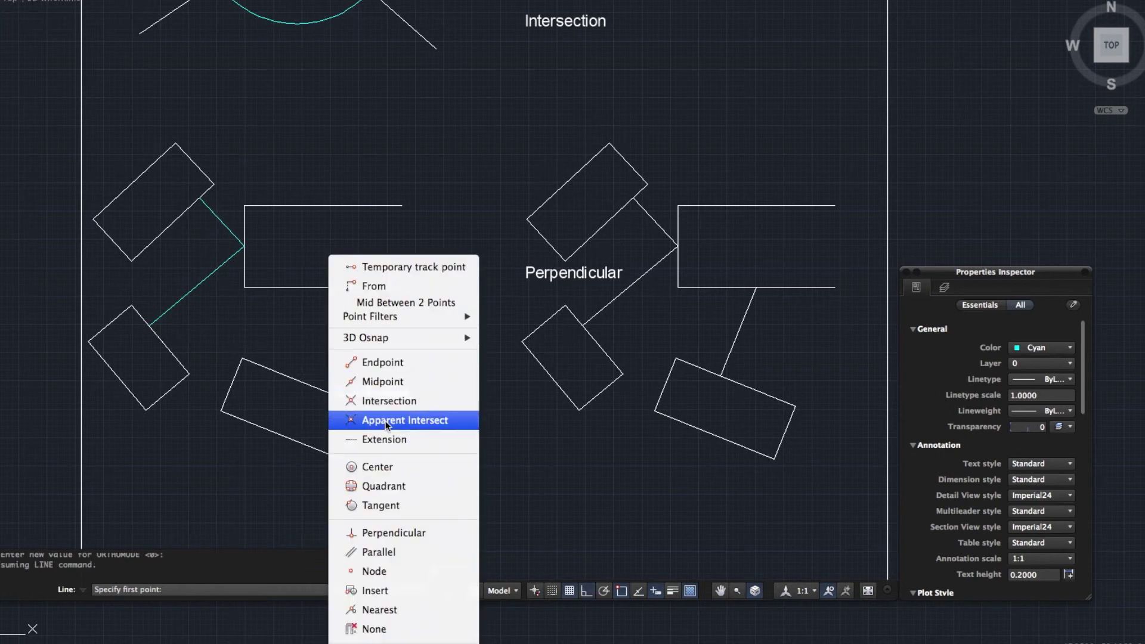
pyautogui.click(395, 532)
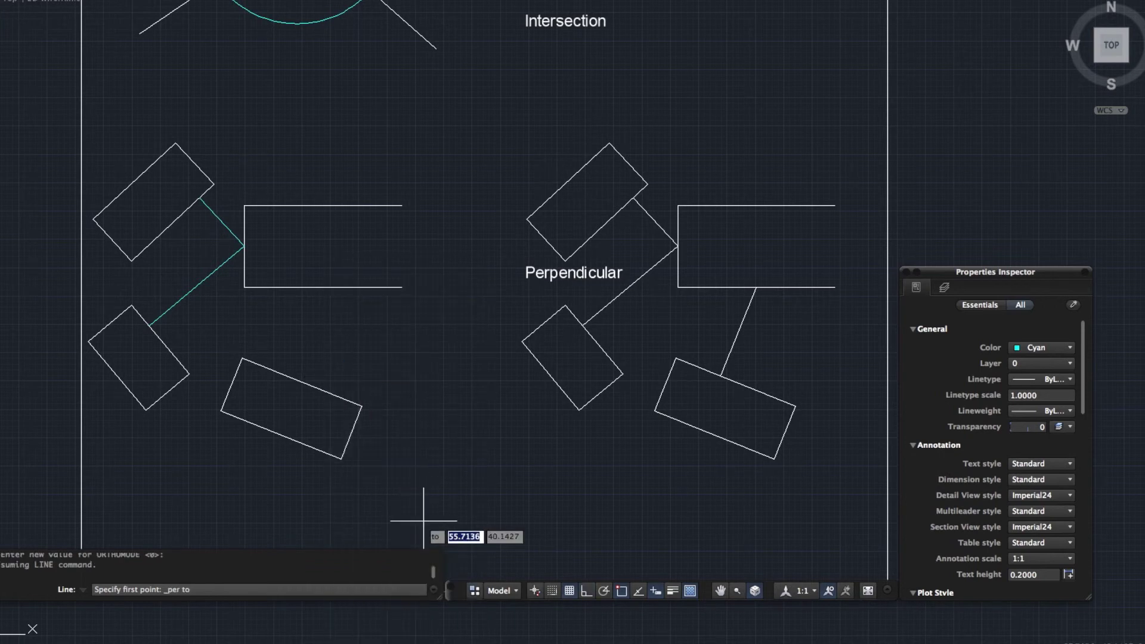
pyautogui.click(316, 386)
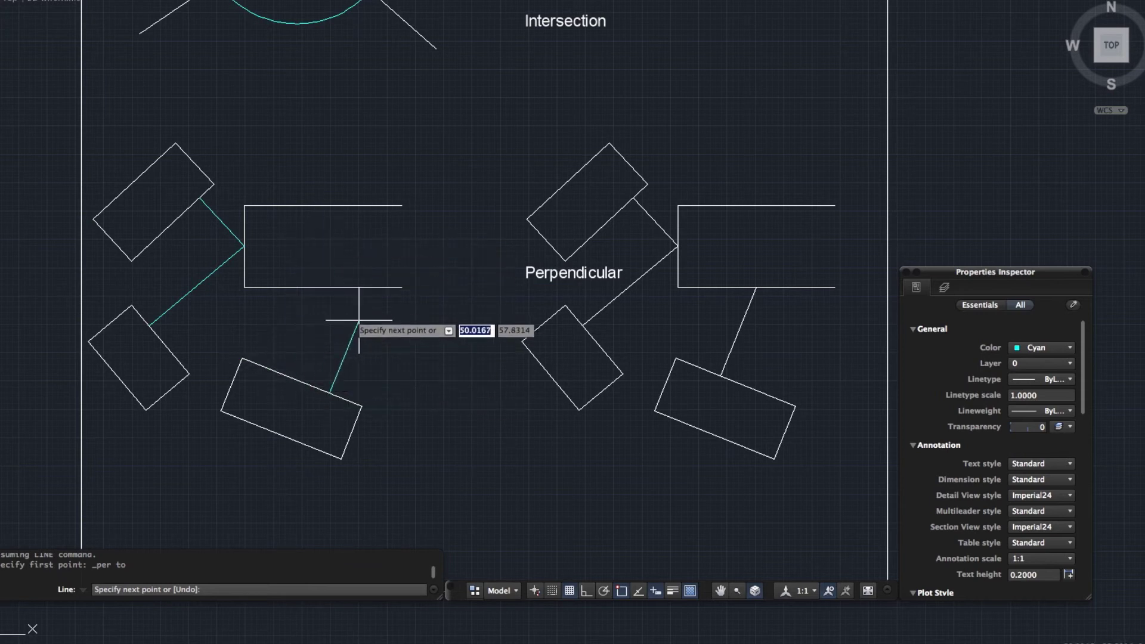
pyautogui.click(327, 289)
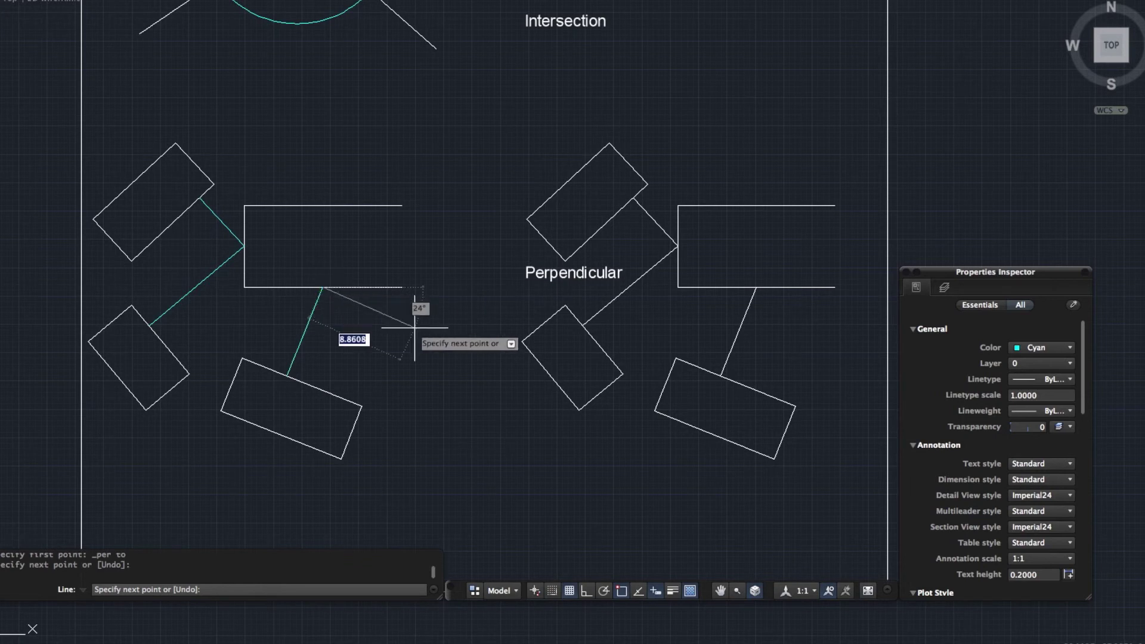
pyautogui.press('Return')
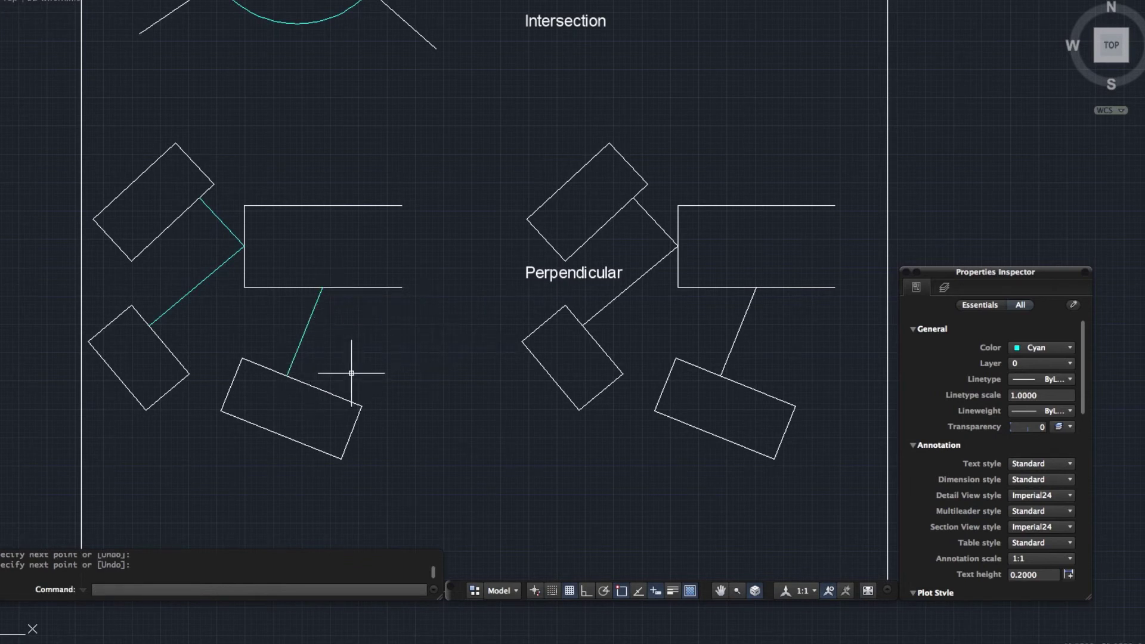
# Draw a line perpendicular from the bottom rectangle's upper edge to the open rectangle's bottom-right endpoint.
pyautogui.write('L')
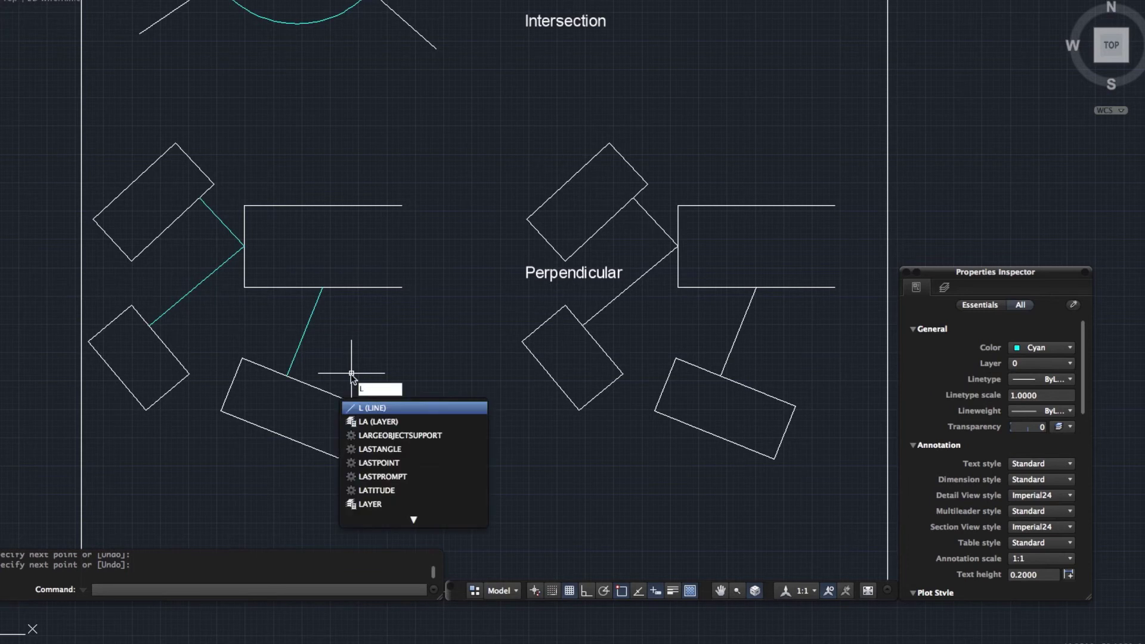
pyautogui.press('Return')
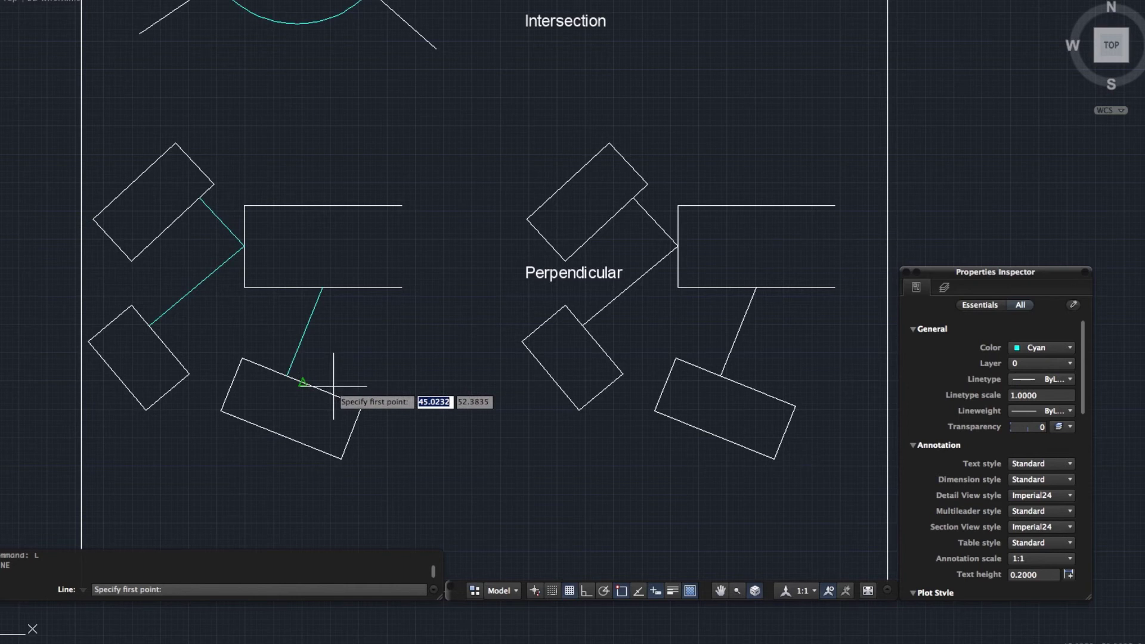
pyautogui.keyDown('shift'); pyautogui.rightClick(346, 377); pyautogui.keyUp('shift')
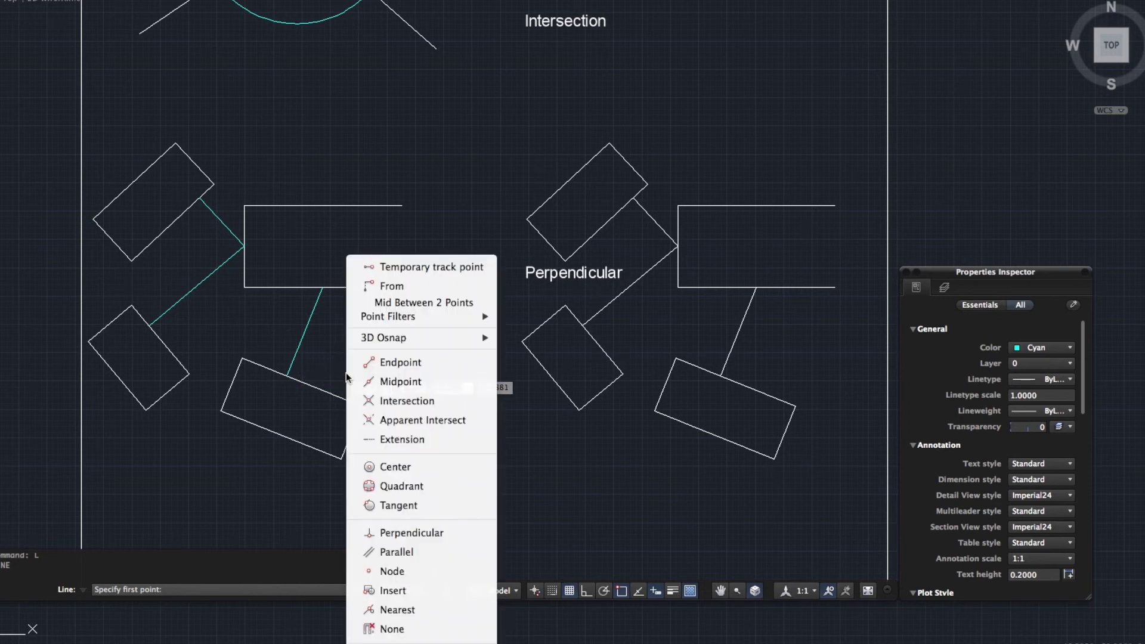
pyautogui.click(444, 534)
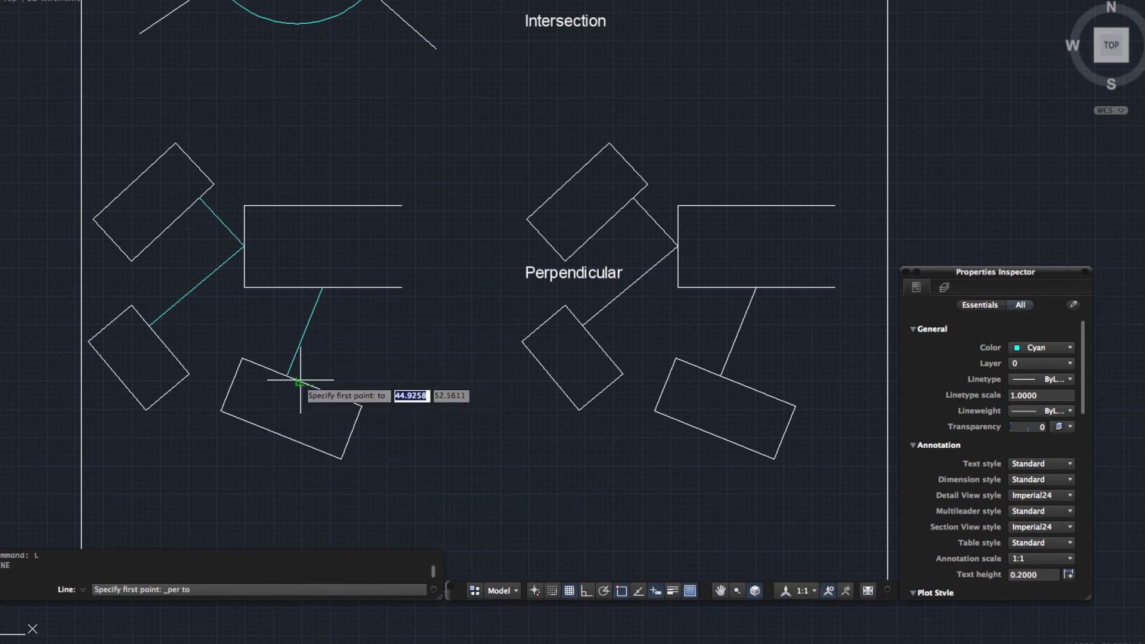
pyautogui.click(330, 389)
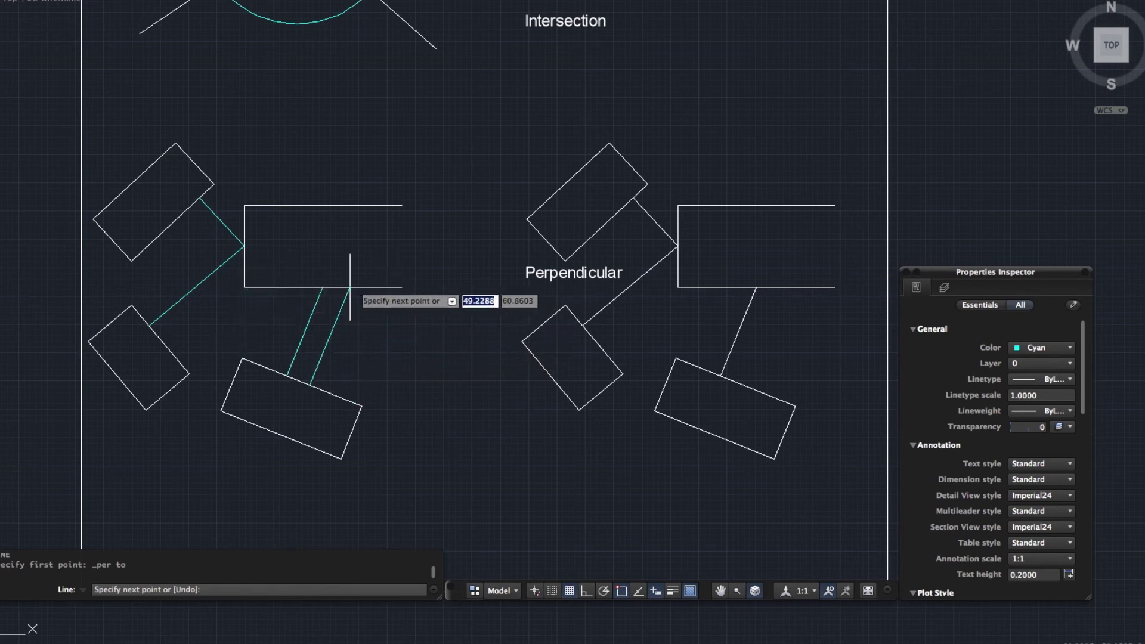
pyautogui.click(402, 287)
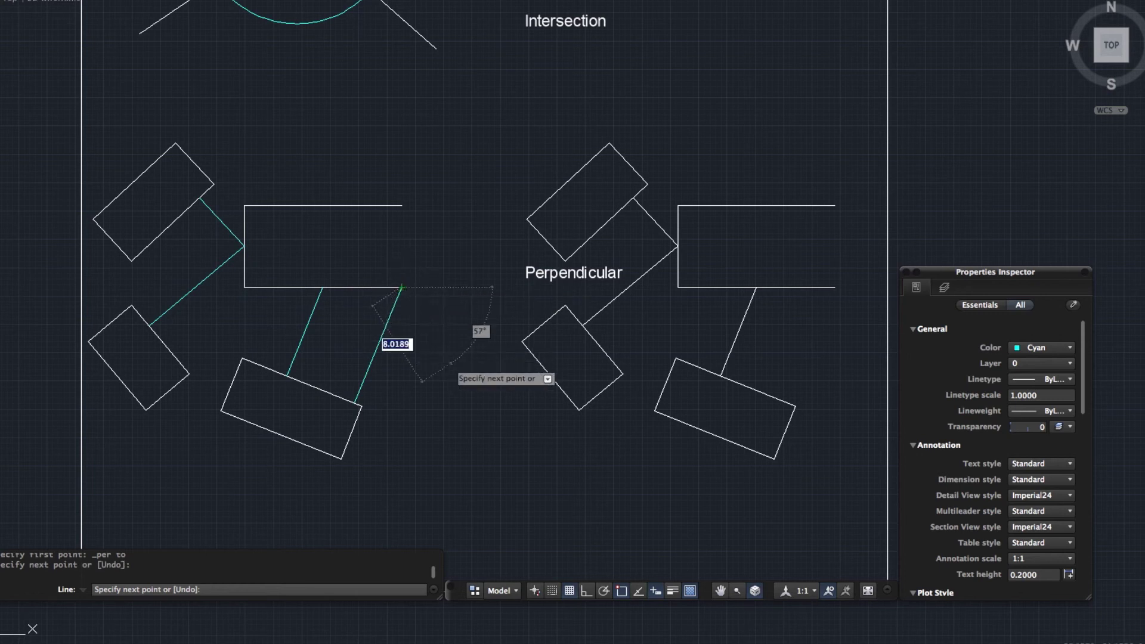
pyautogui.press('Return')
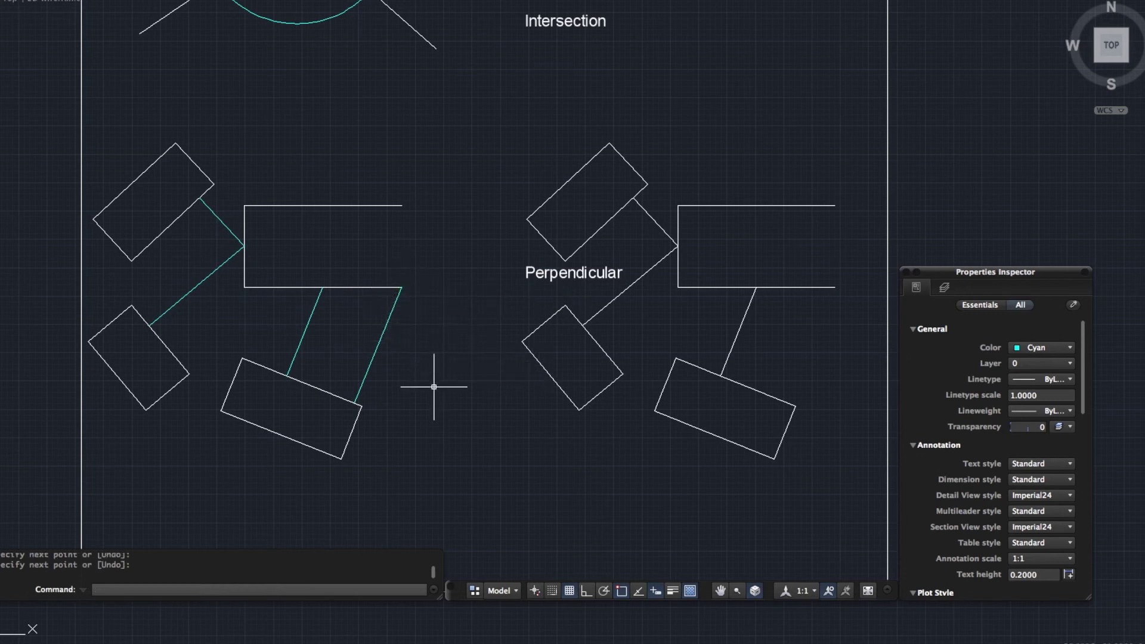
# Open the Object Snap tab of Drafting Settings from the Object Snap icon's menu.
pyautogui.rightClick(620, 595)
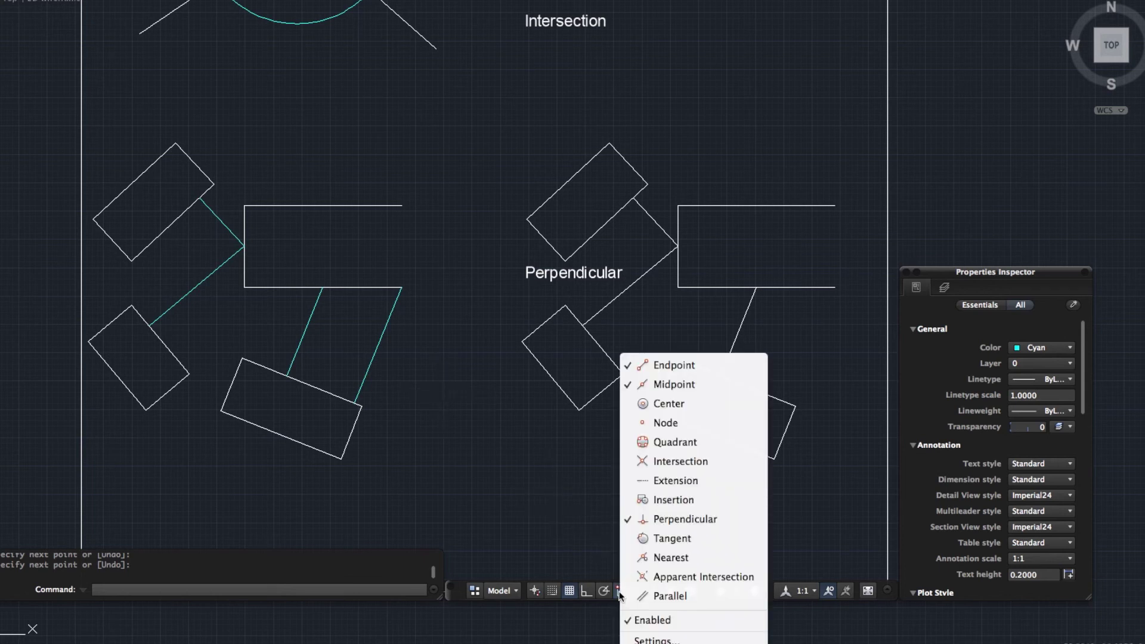
pyautogui.click(677, 640)
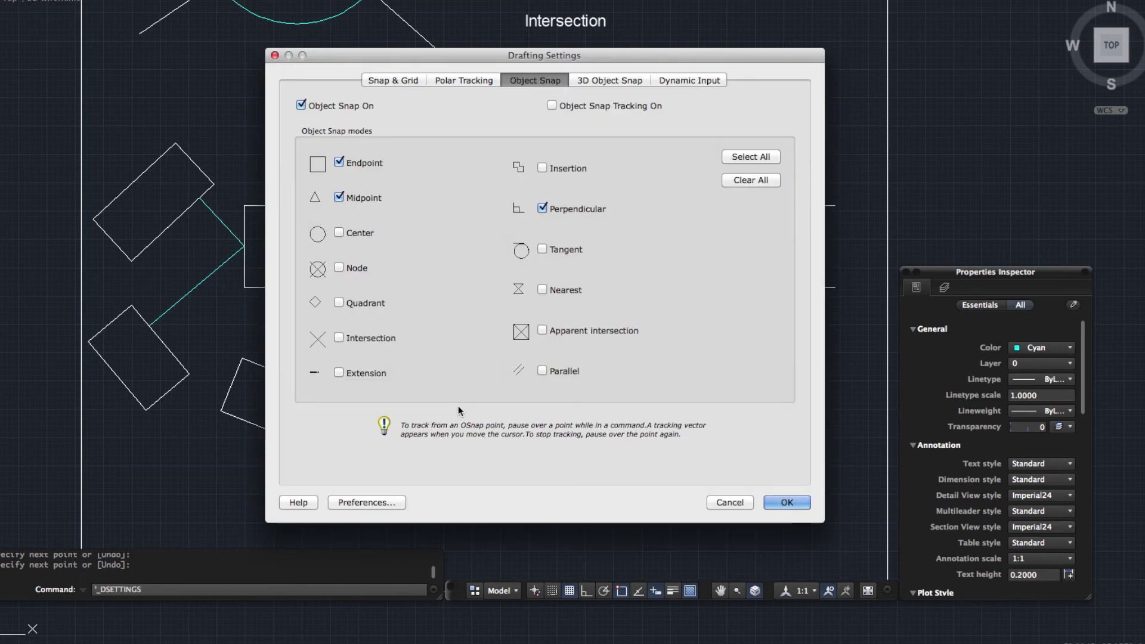